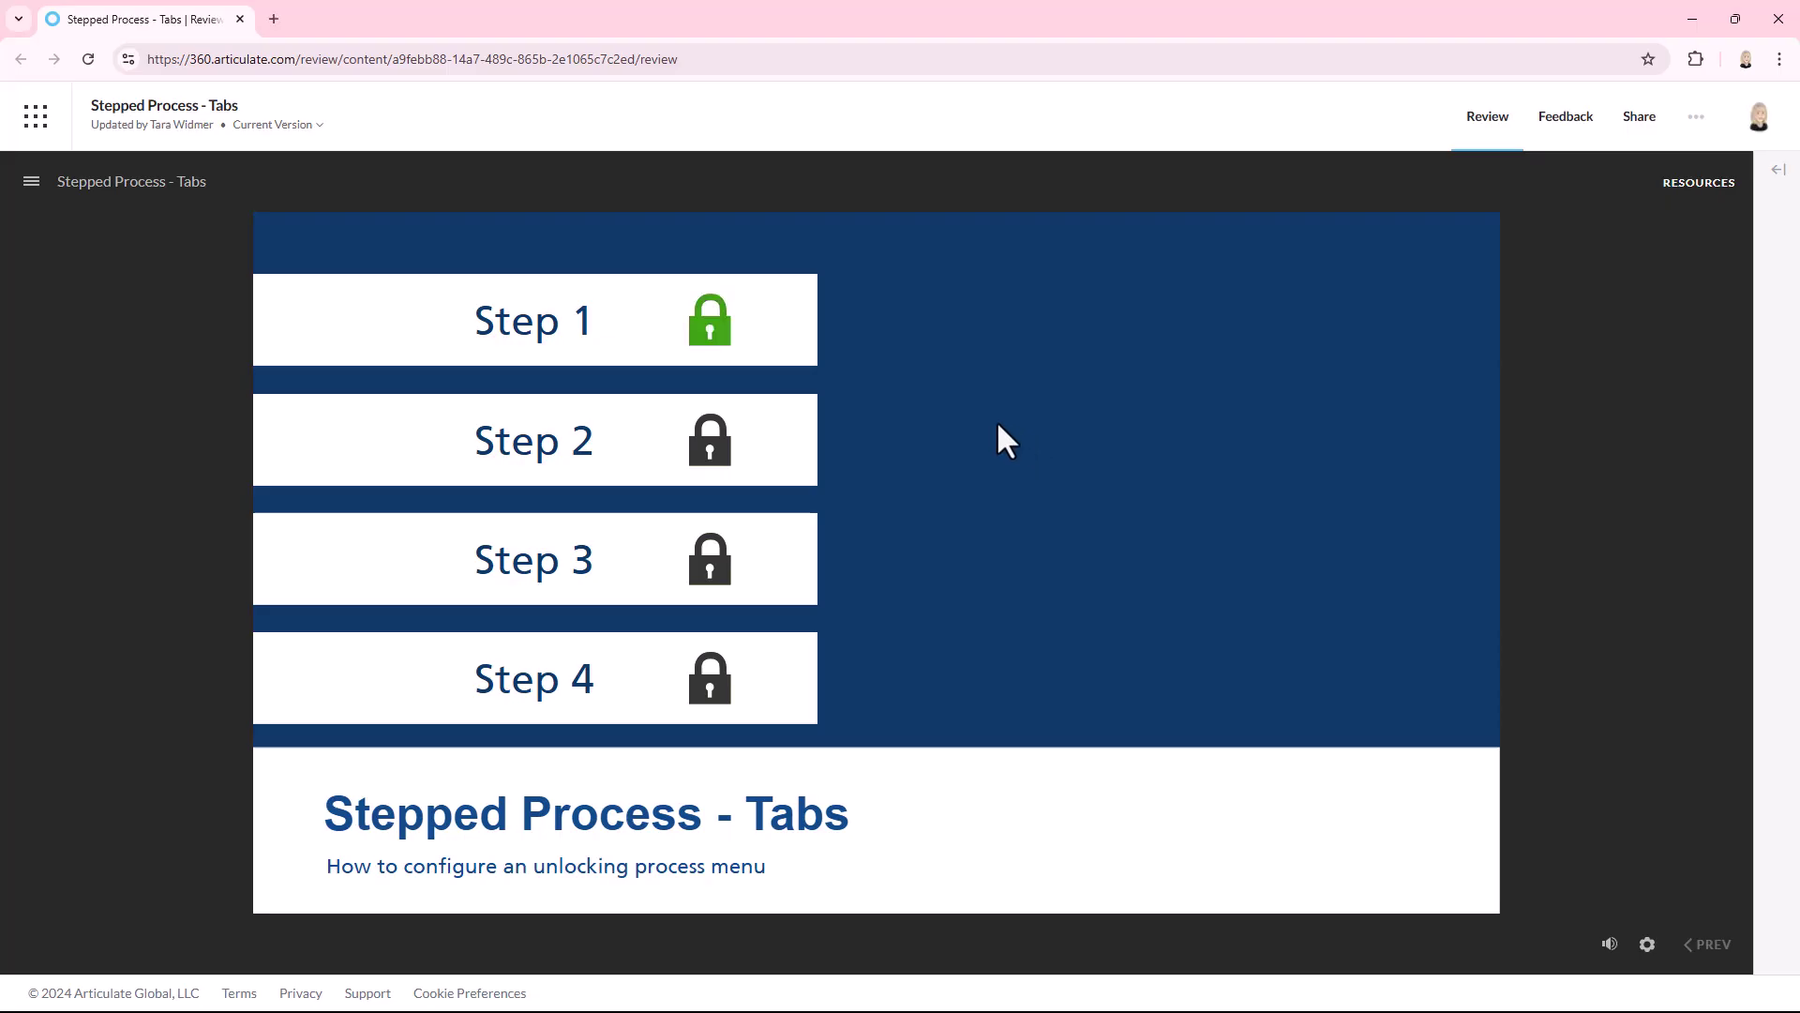
- View and close the Step 1 'Create a Report' and Step 2 'Contact the Submitter' panels in the preview
click(789, 344)
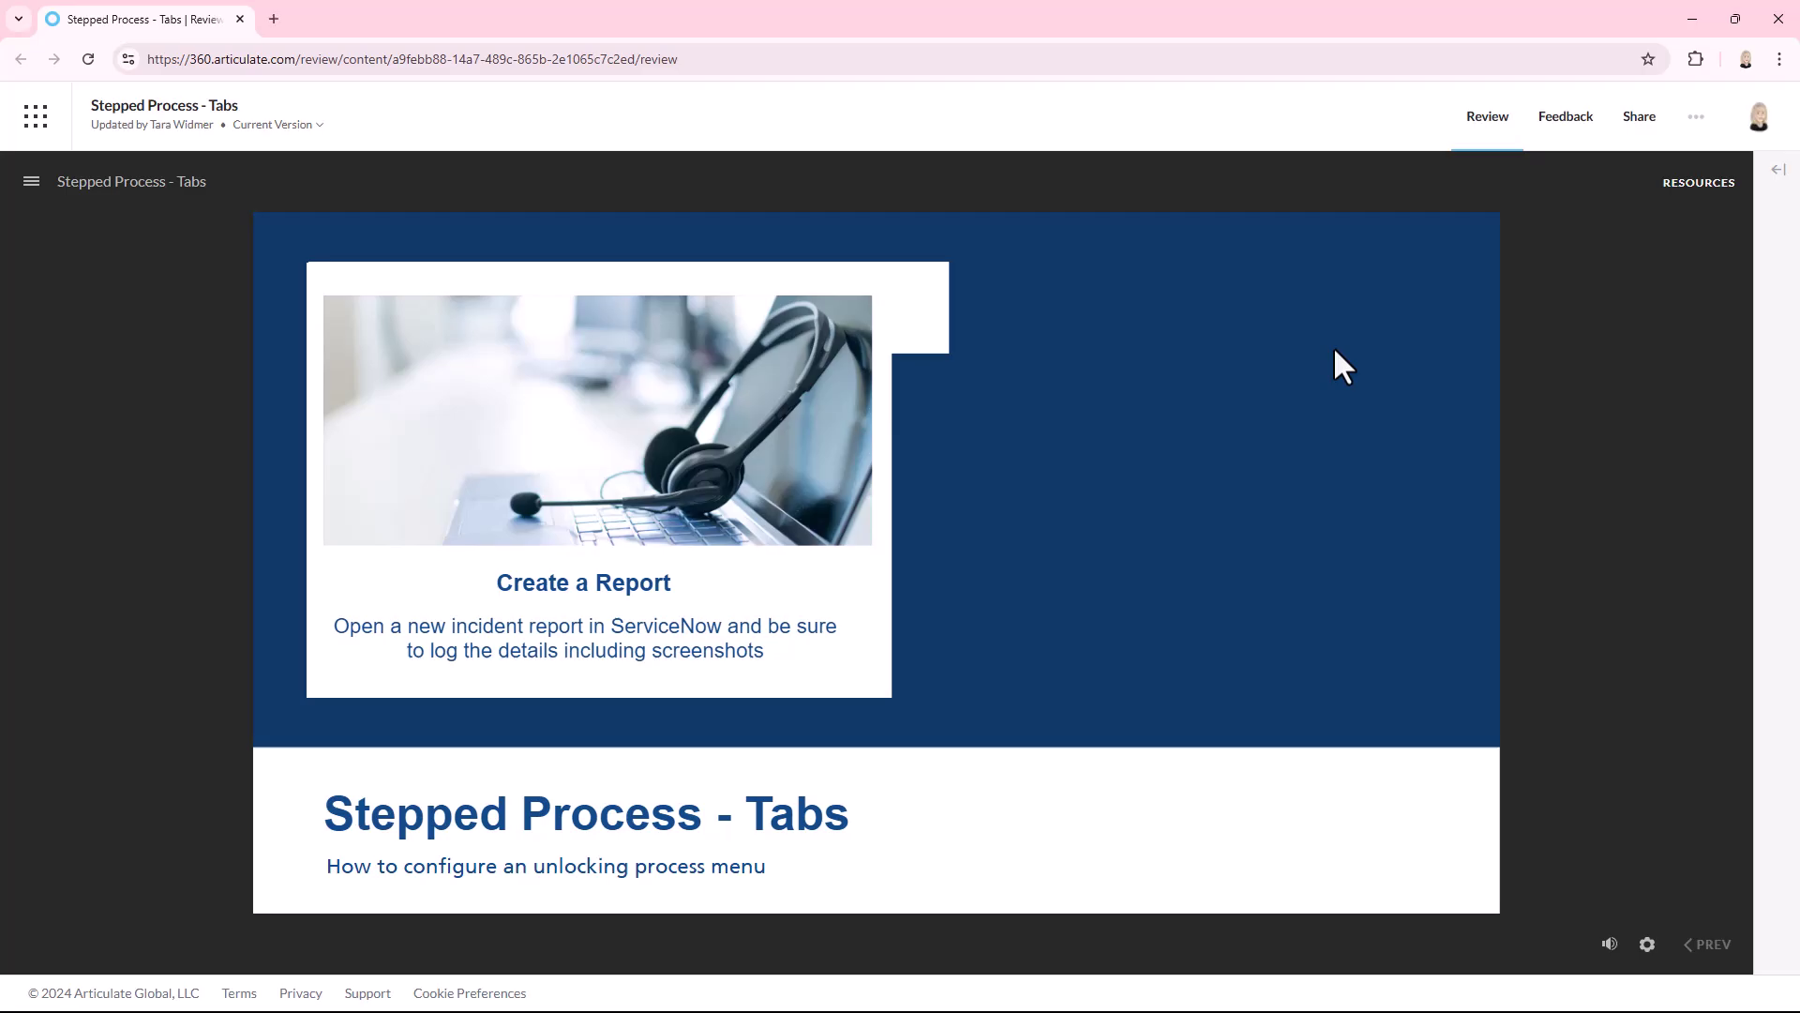
click(1362, 357)
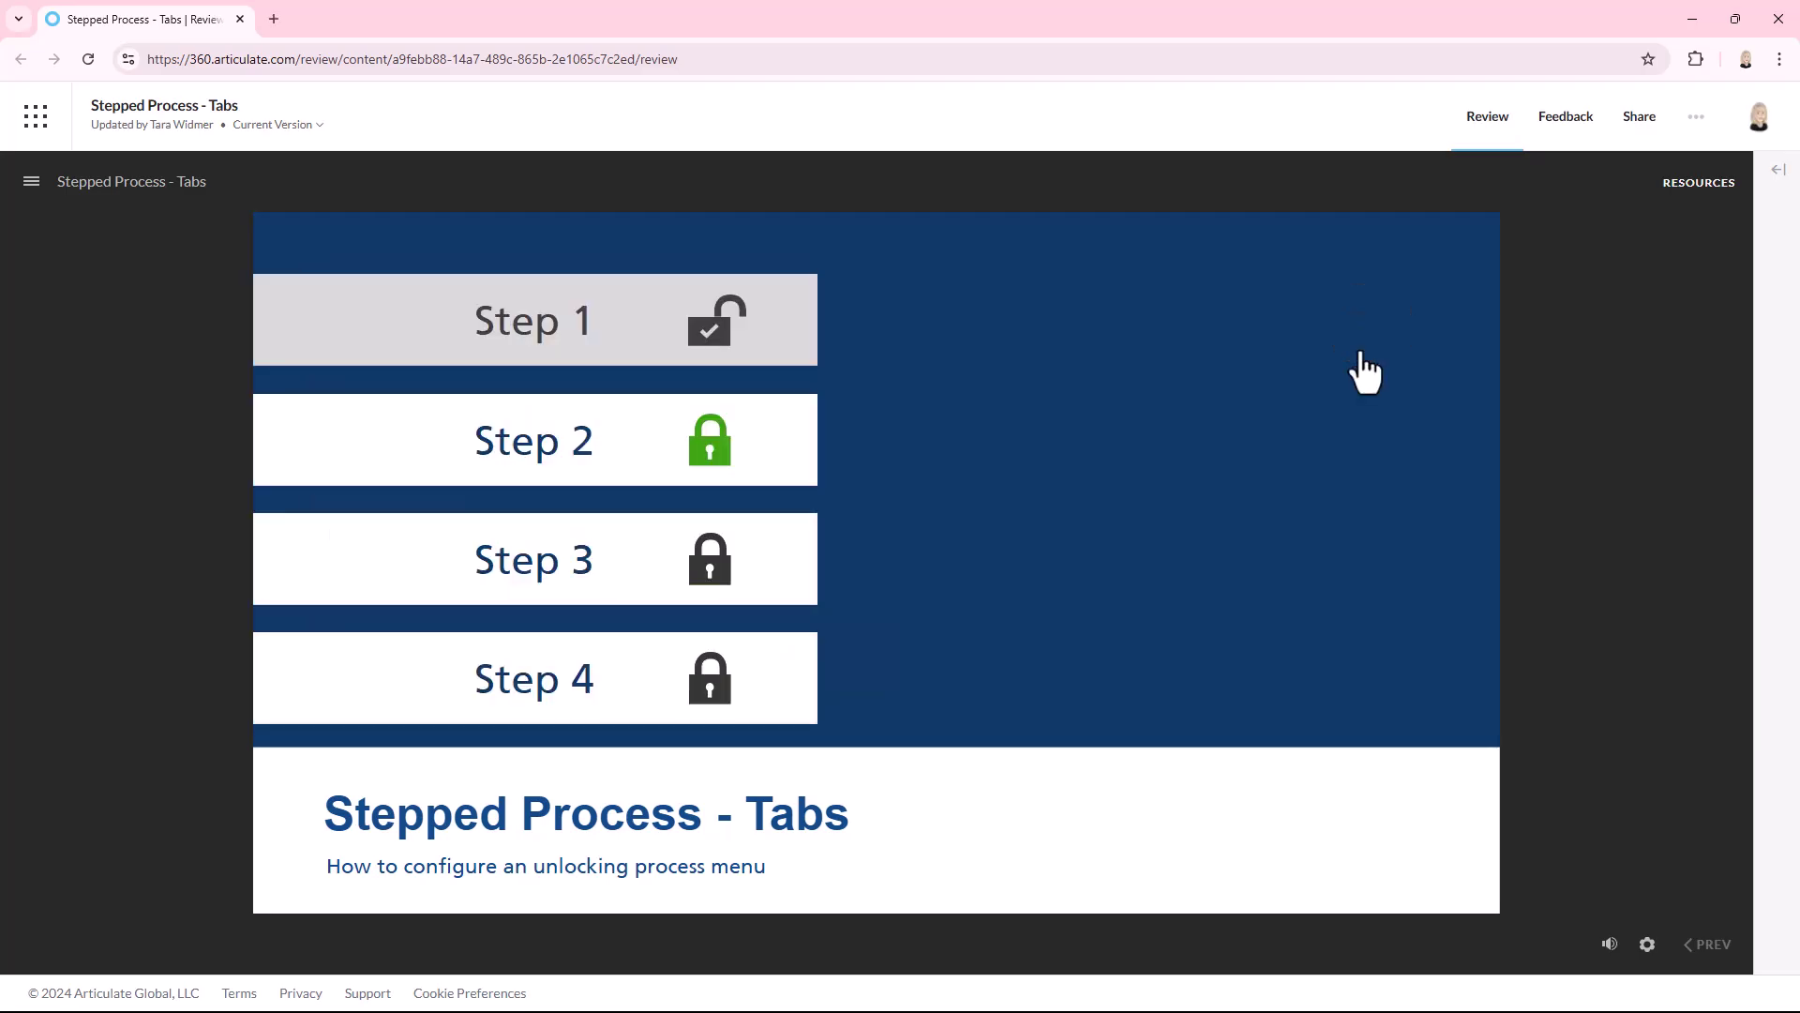
click(786, 449)
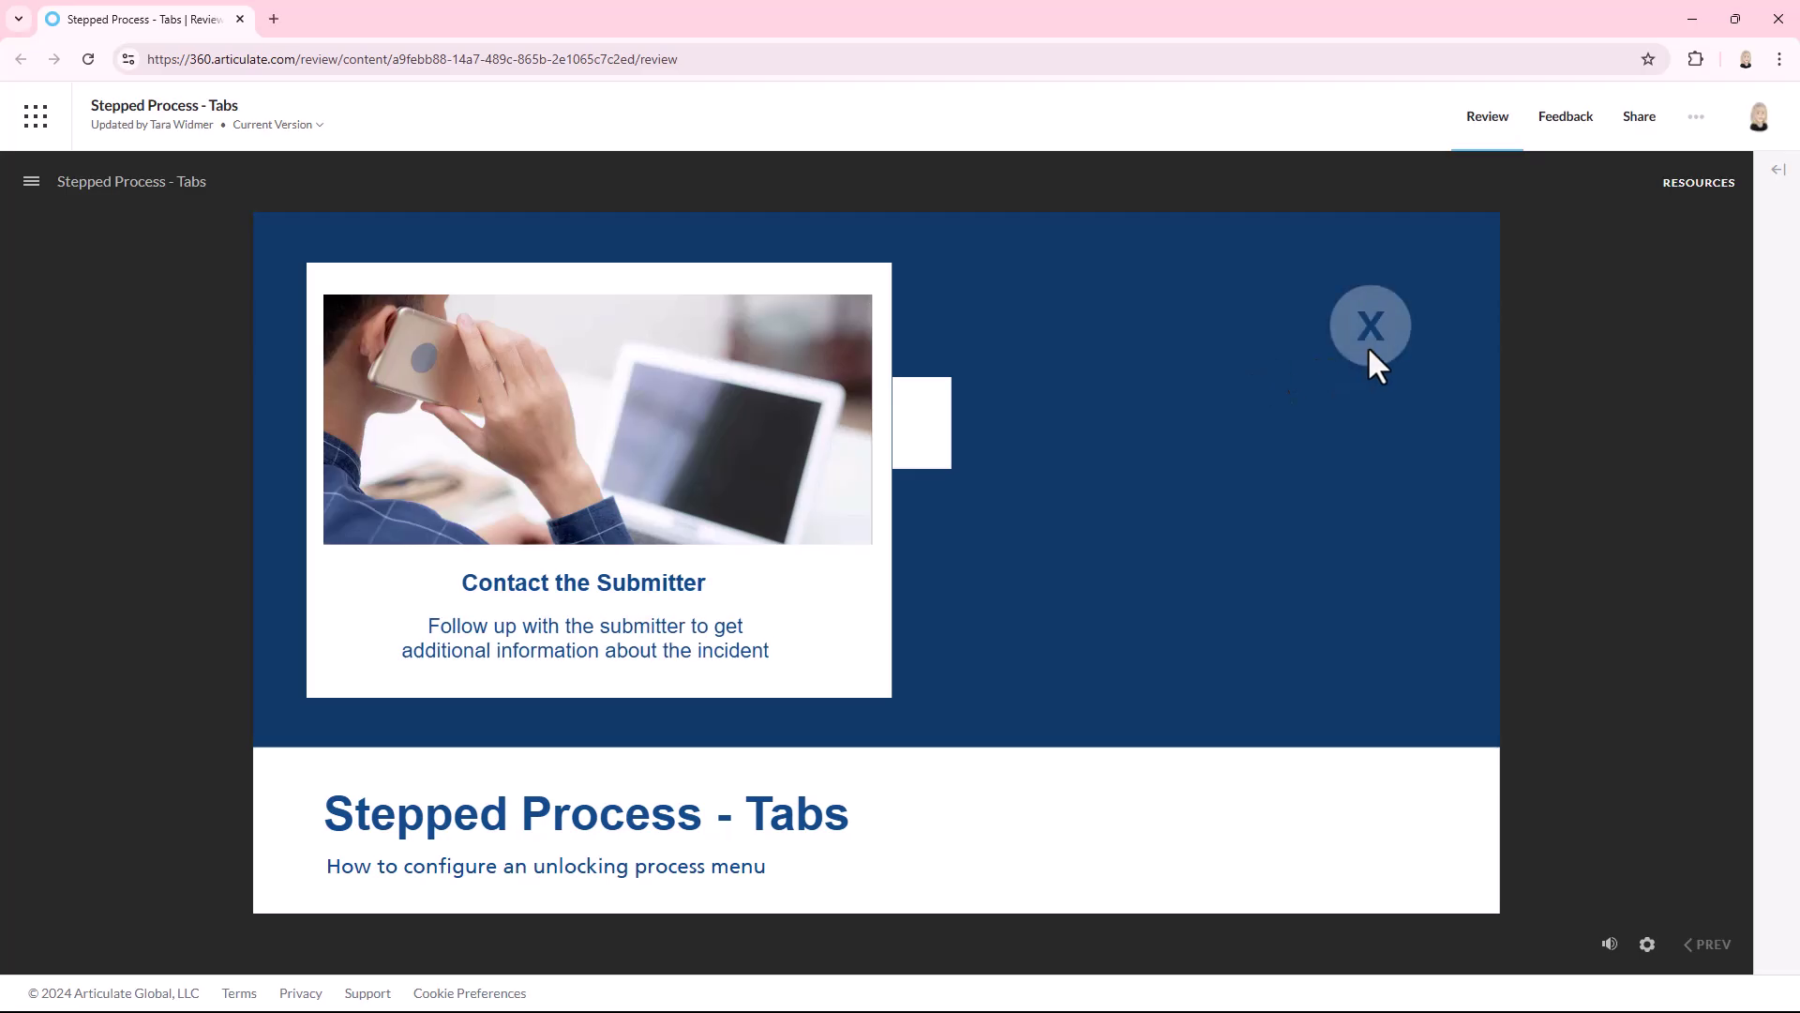
click(1371, 350)
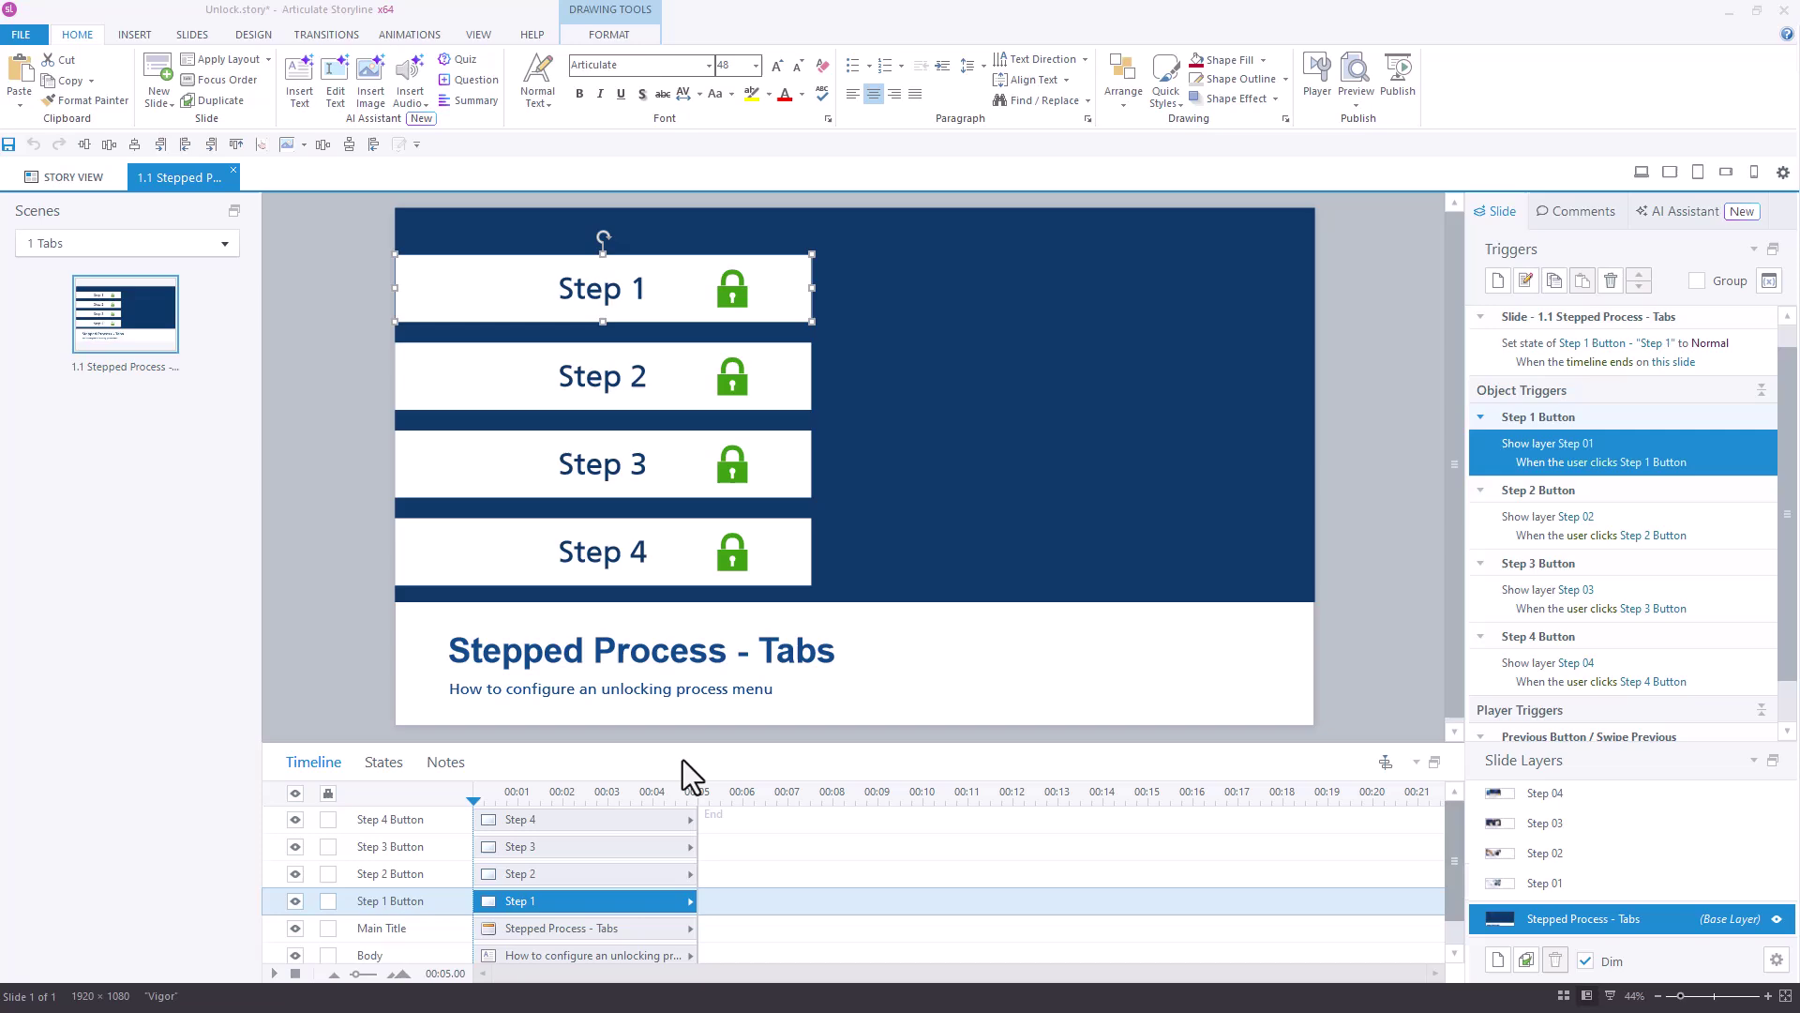
- Set the Step 1 Button's initial state to Disabled, then deselect it
click(394, 762)
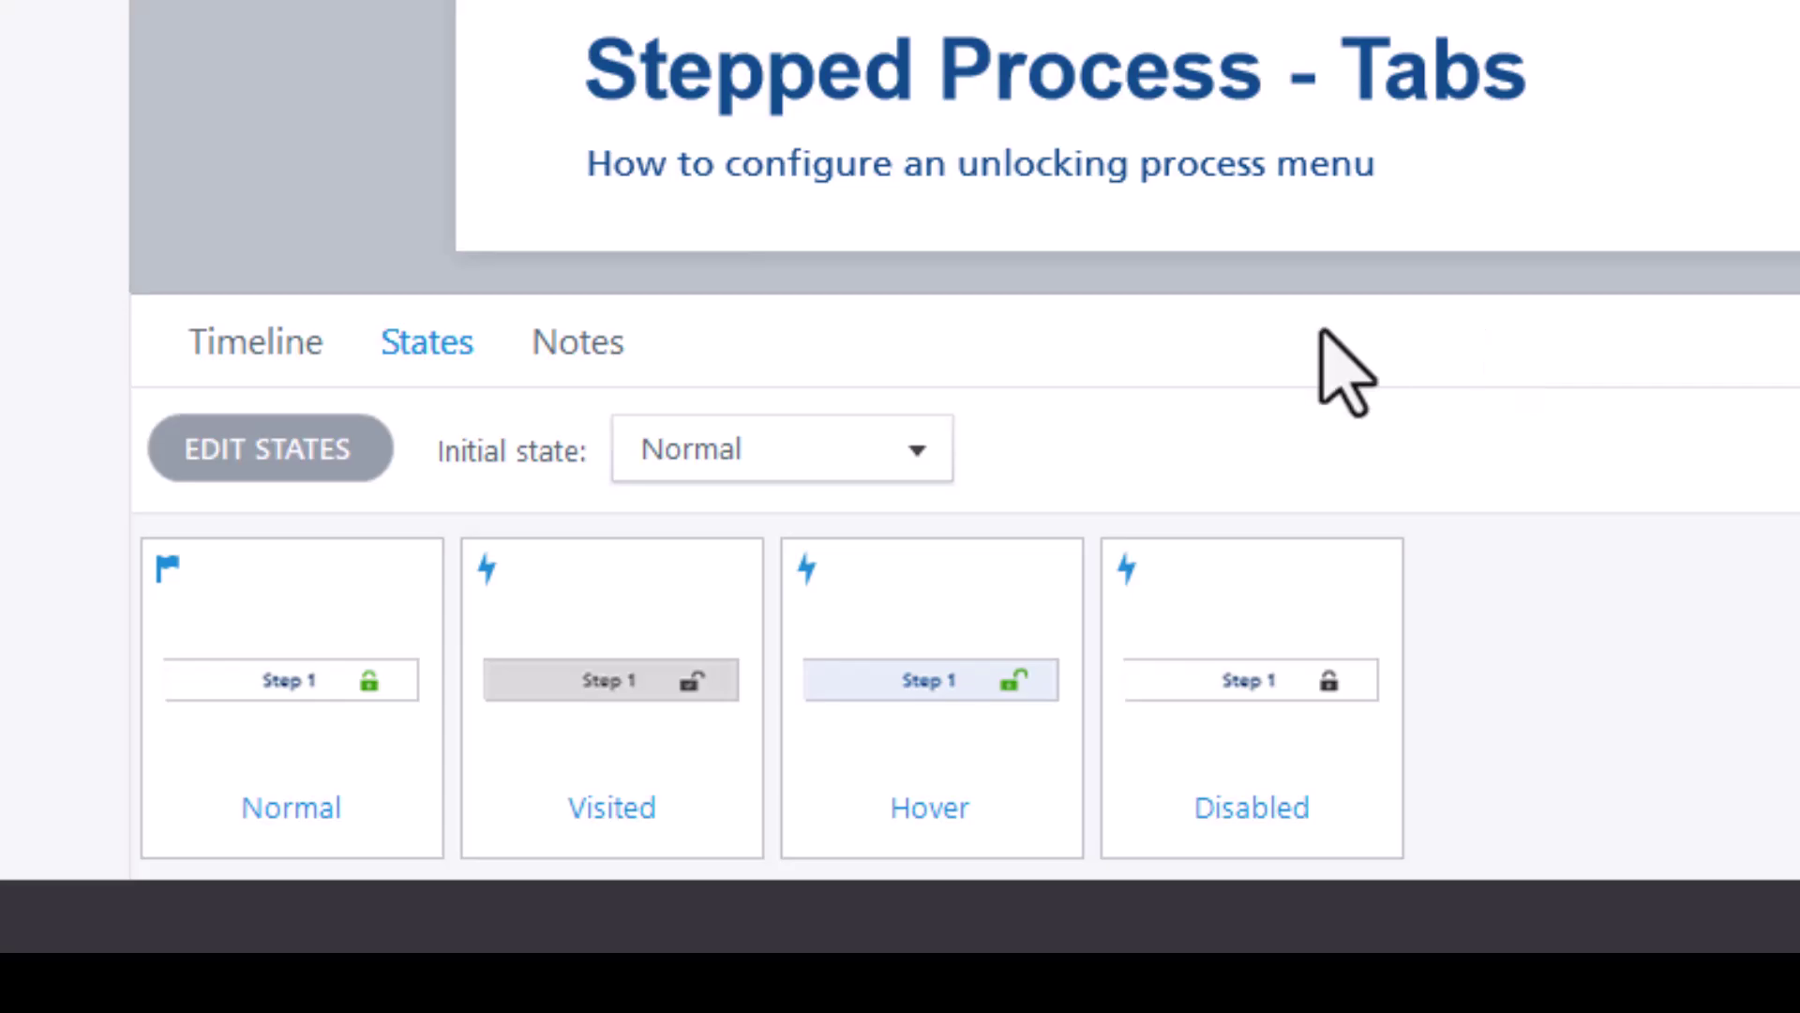
click(891, 451)
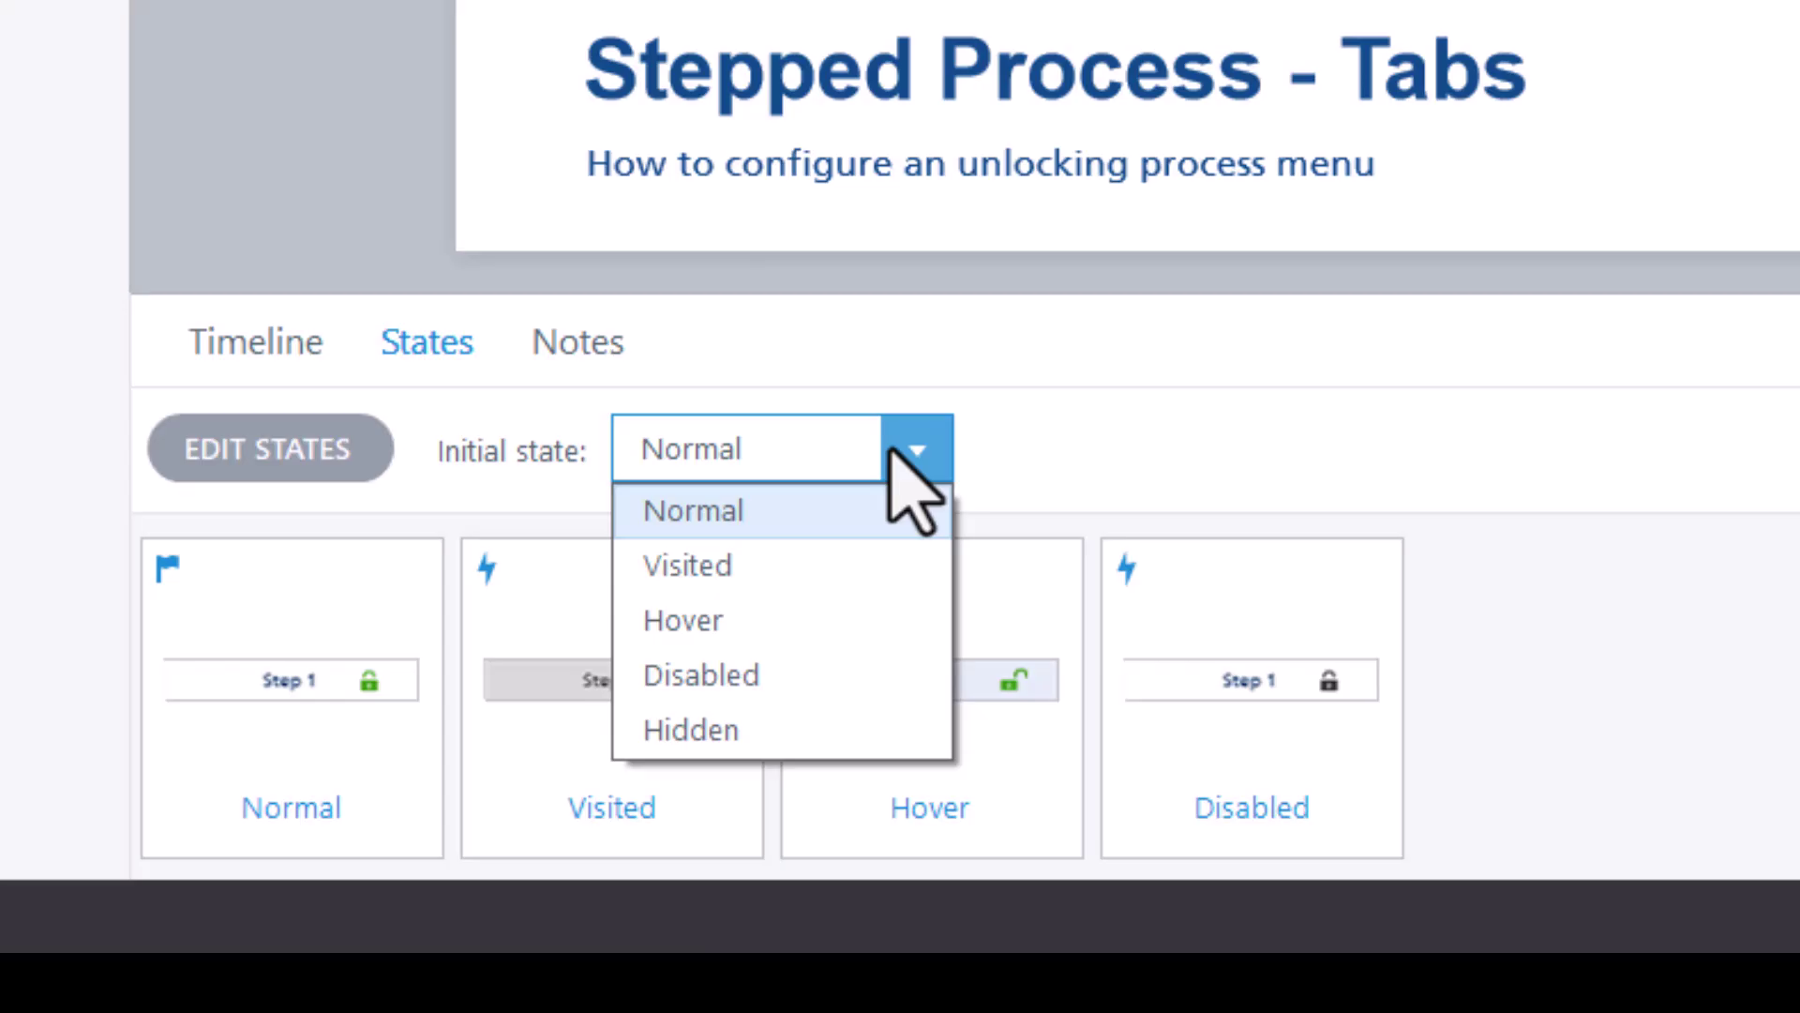
click(900, 685)
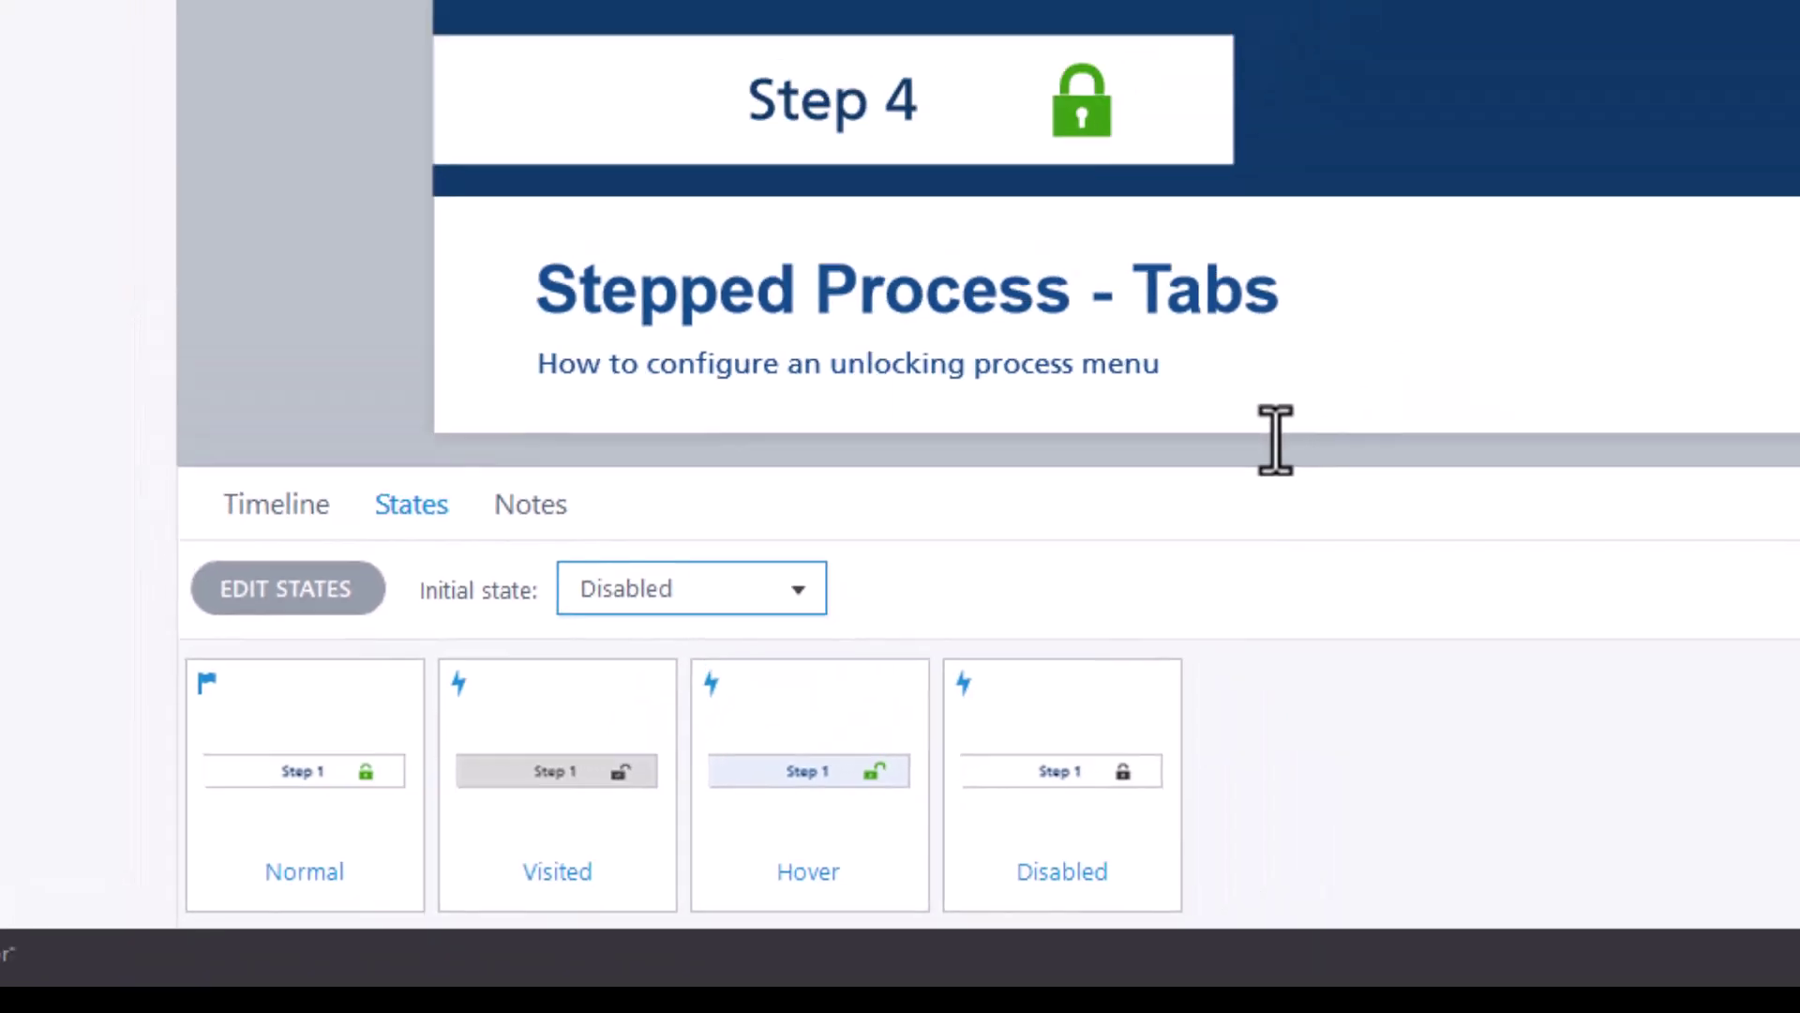
click(1521, 260)
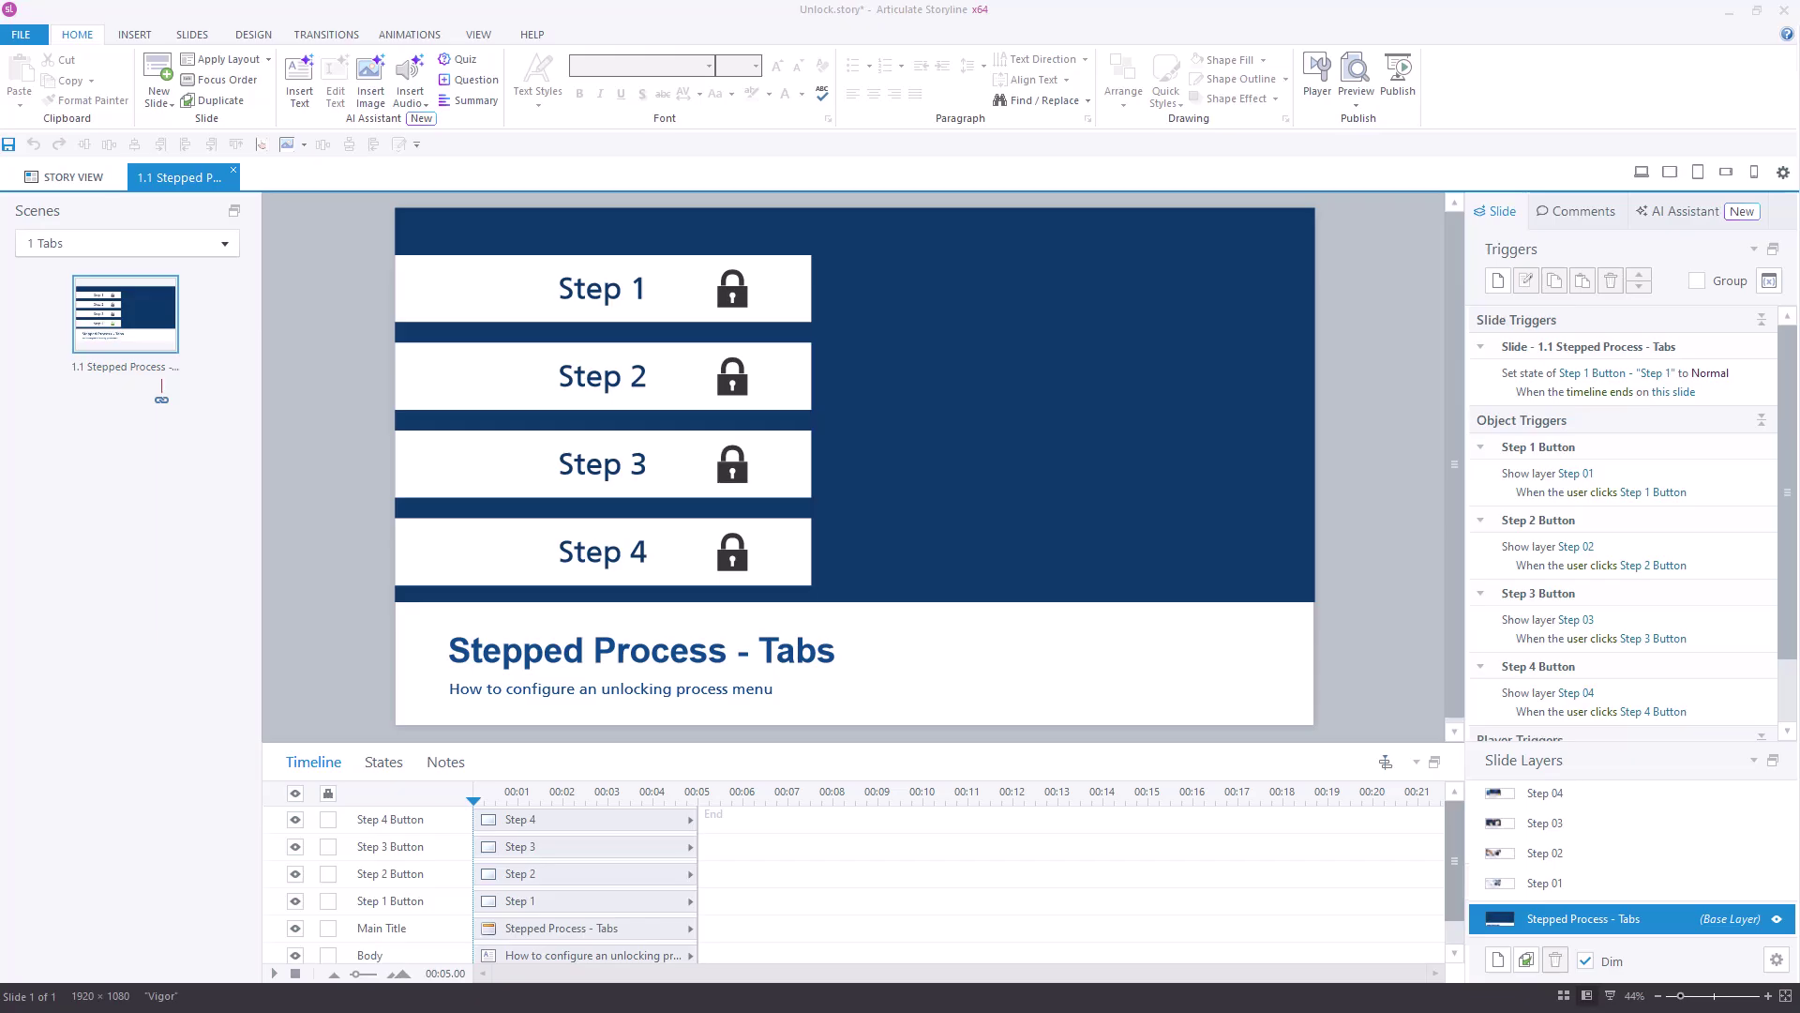
- Select the Step 01 layer and open its 'Set state of Step 2 Button' trigger in the Trigger Wizard
click(1729, 884)
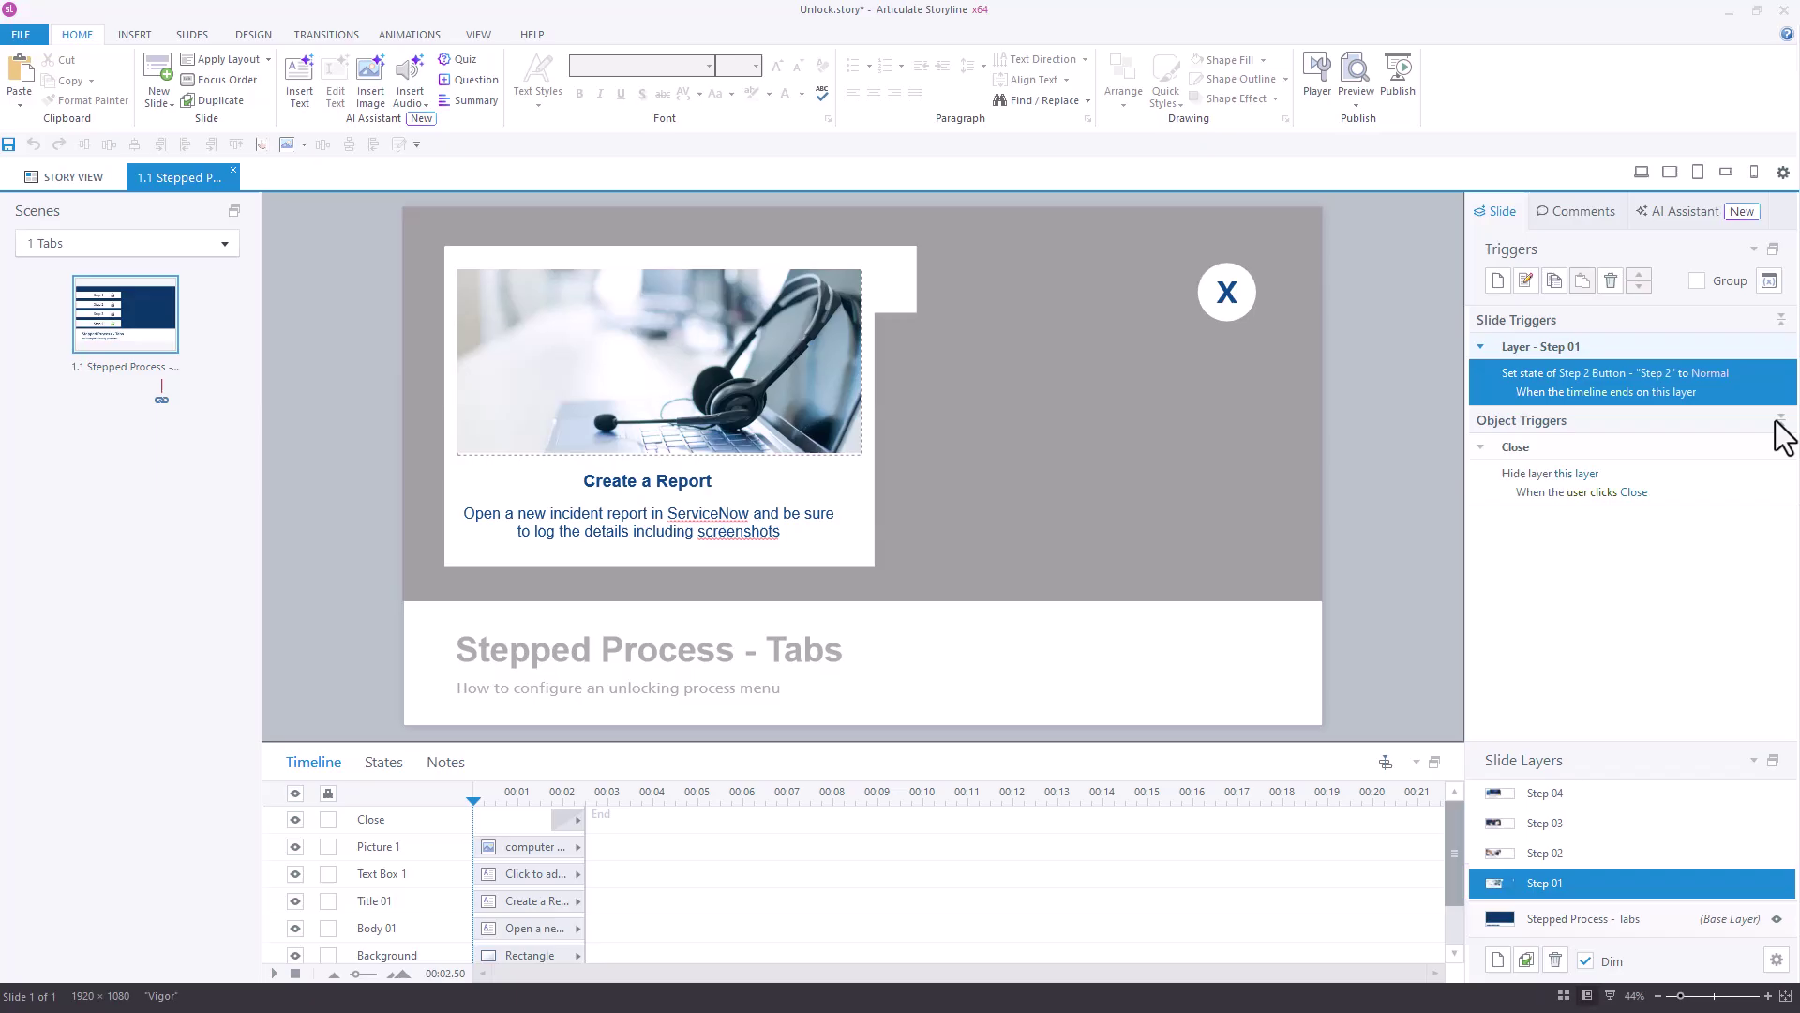
double_click(1782, 375)
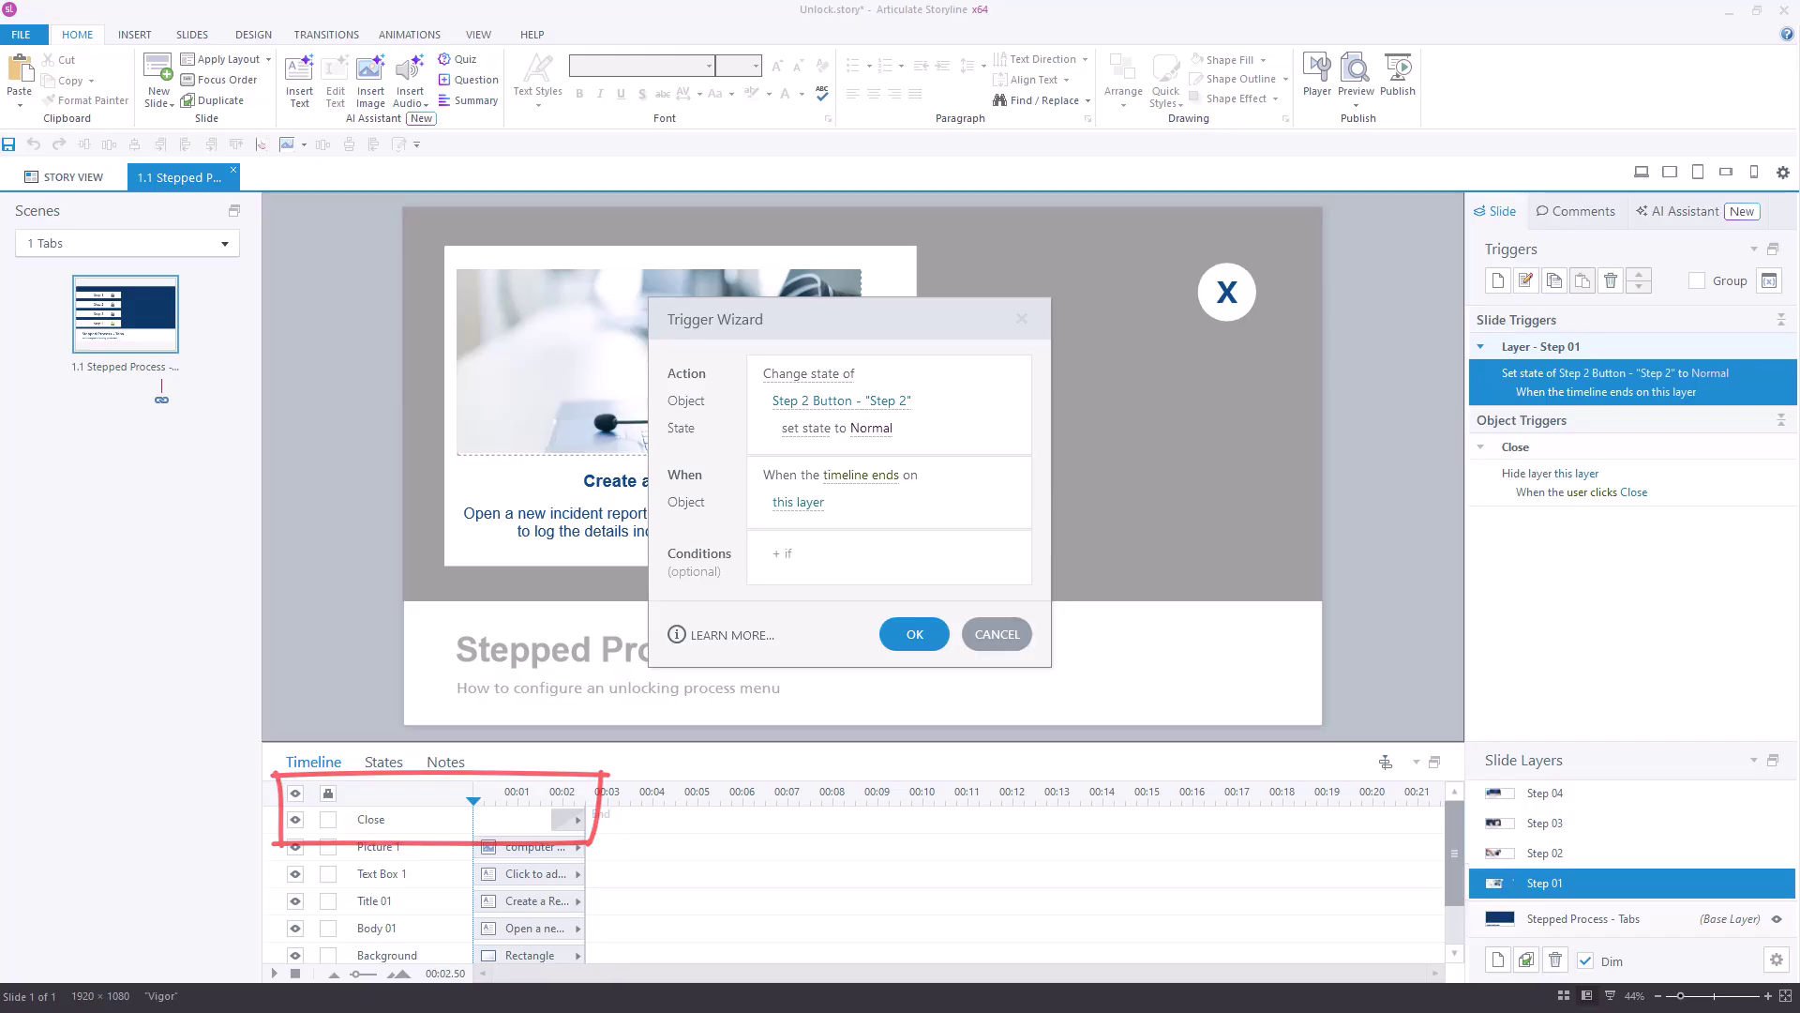
- Make the trigger fire when the user clicks Close, and move it above Hide layer
click(860, 471)
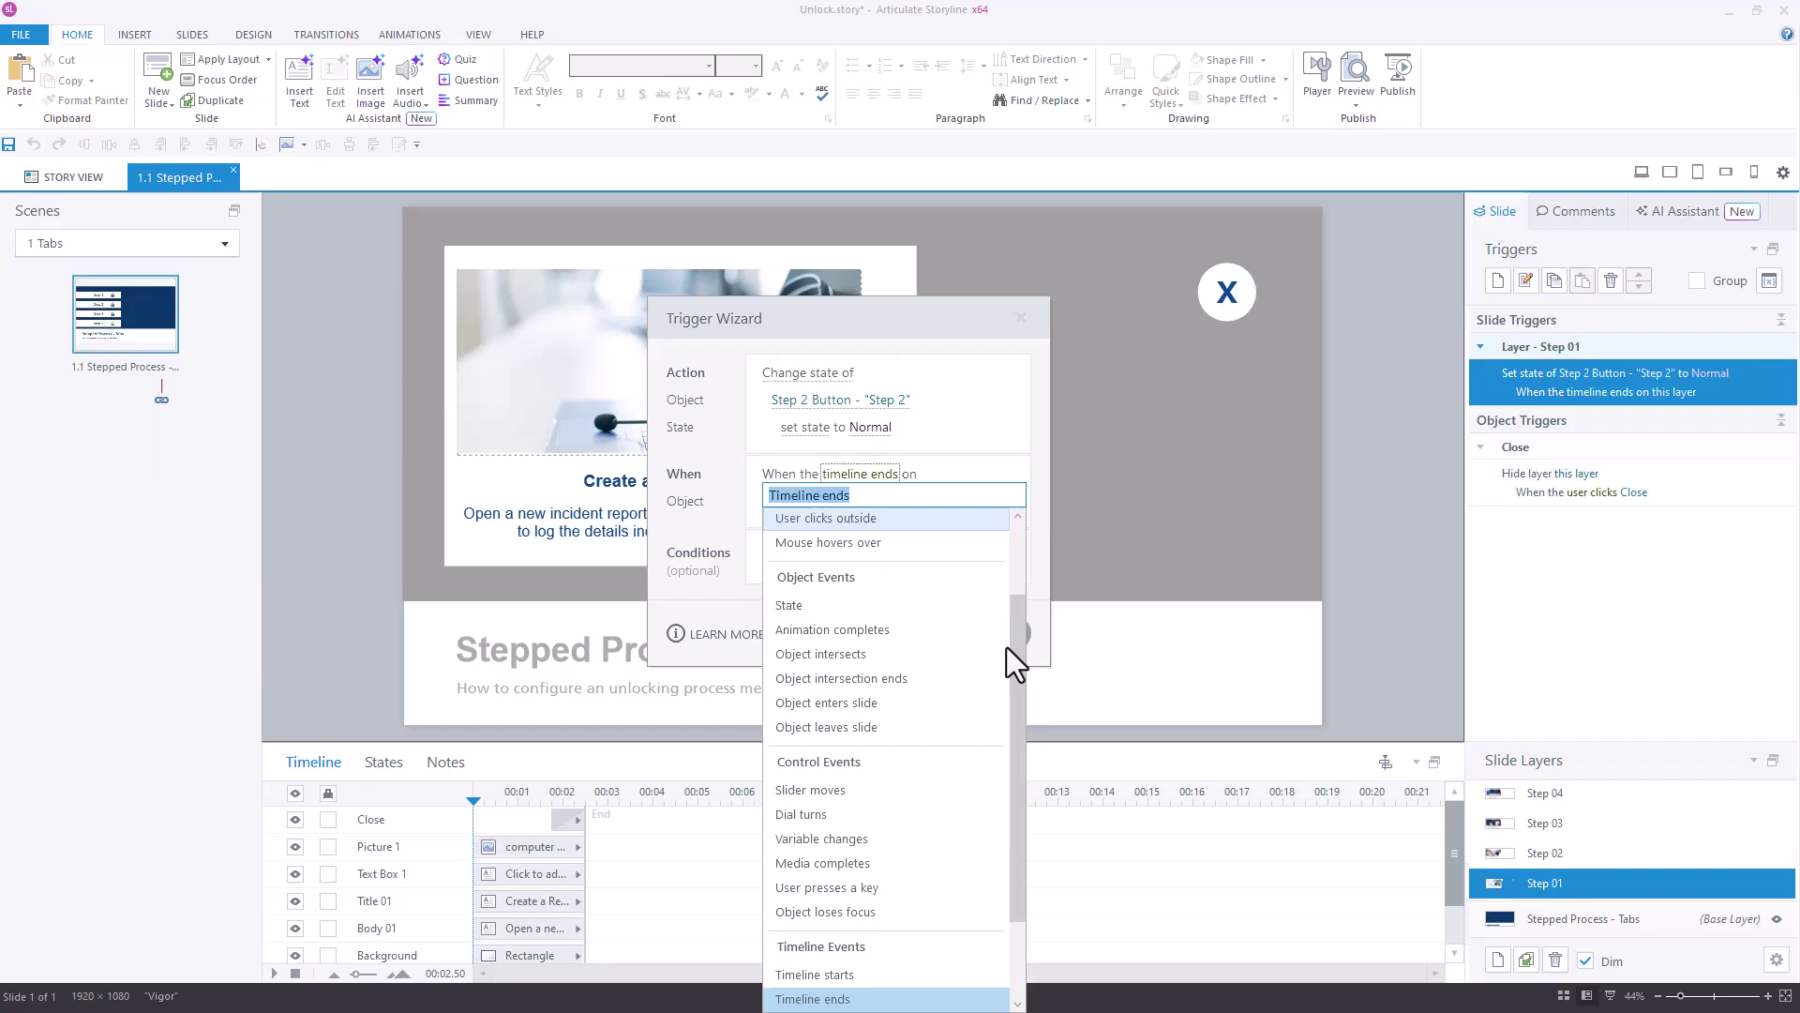
scroll(1009, 651, up, 1)
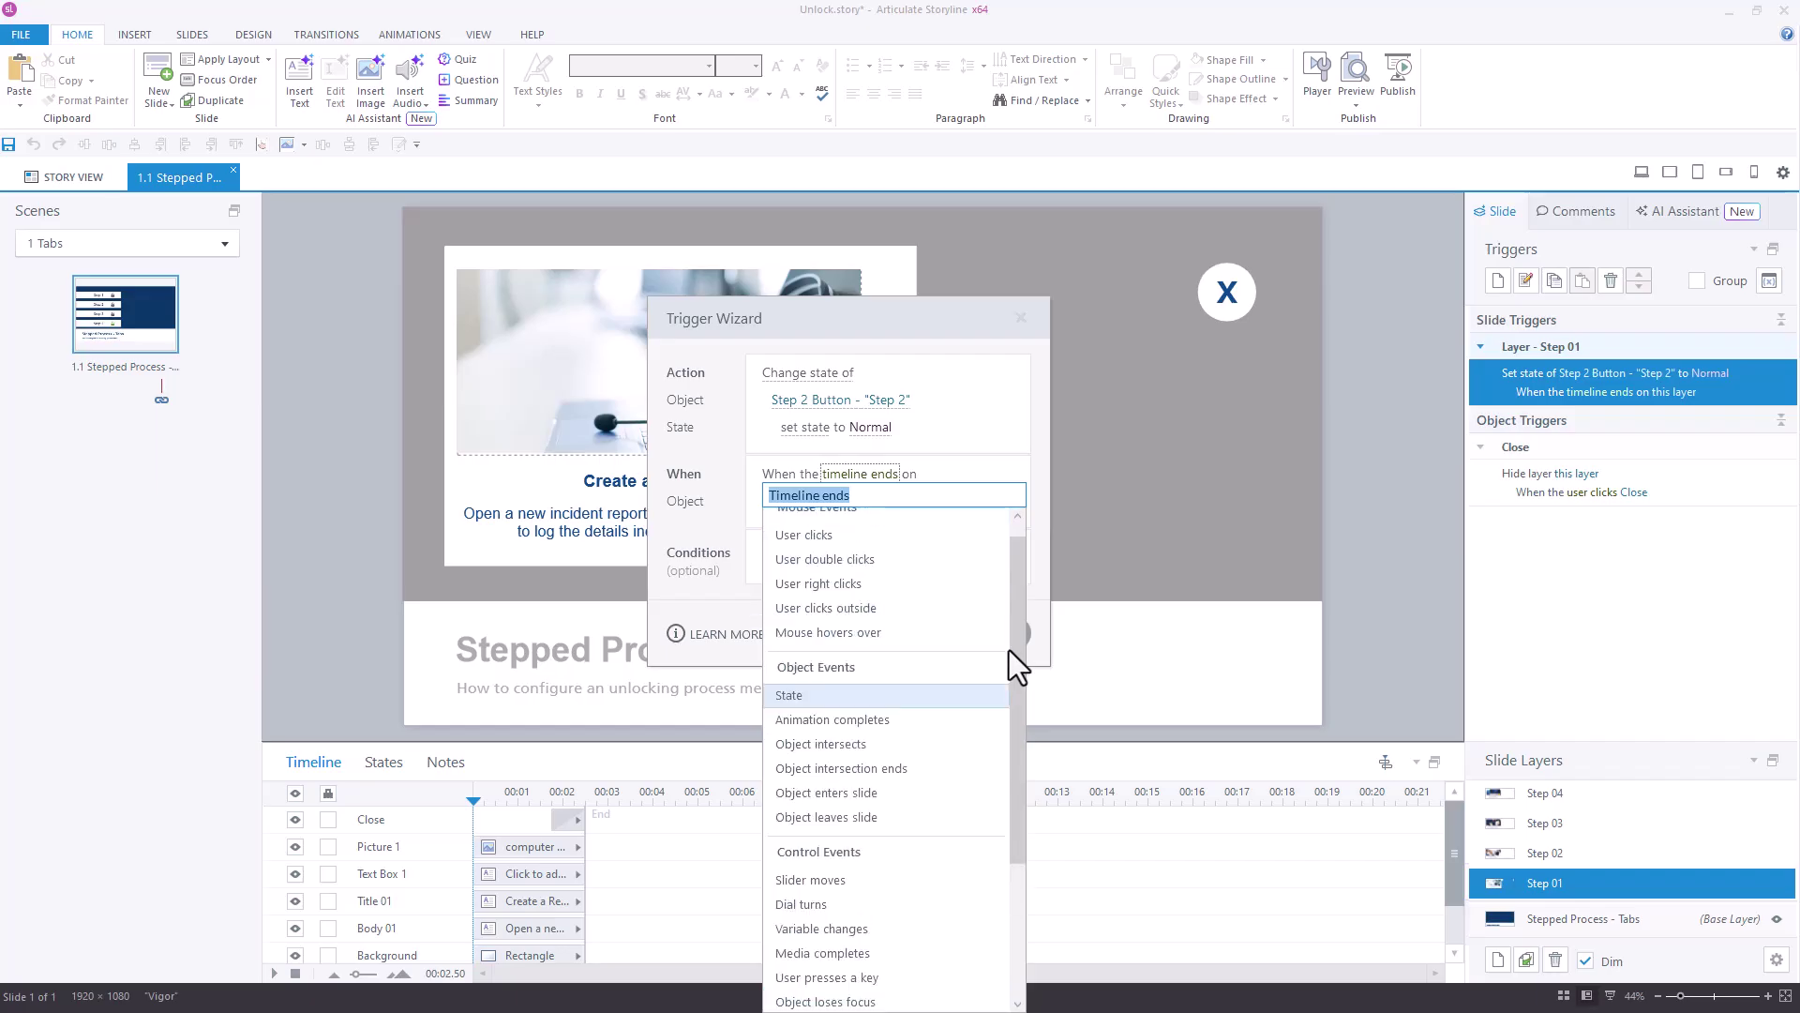
click(966, 541)
click(826, 513)
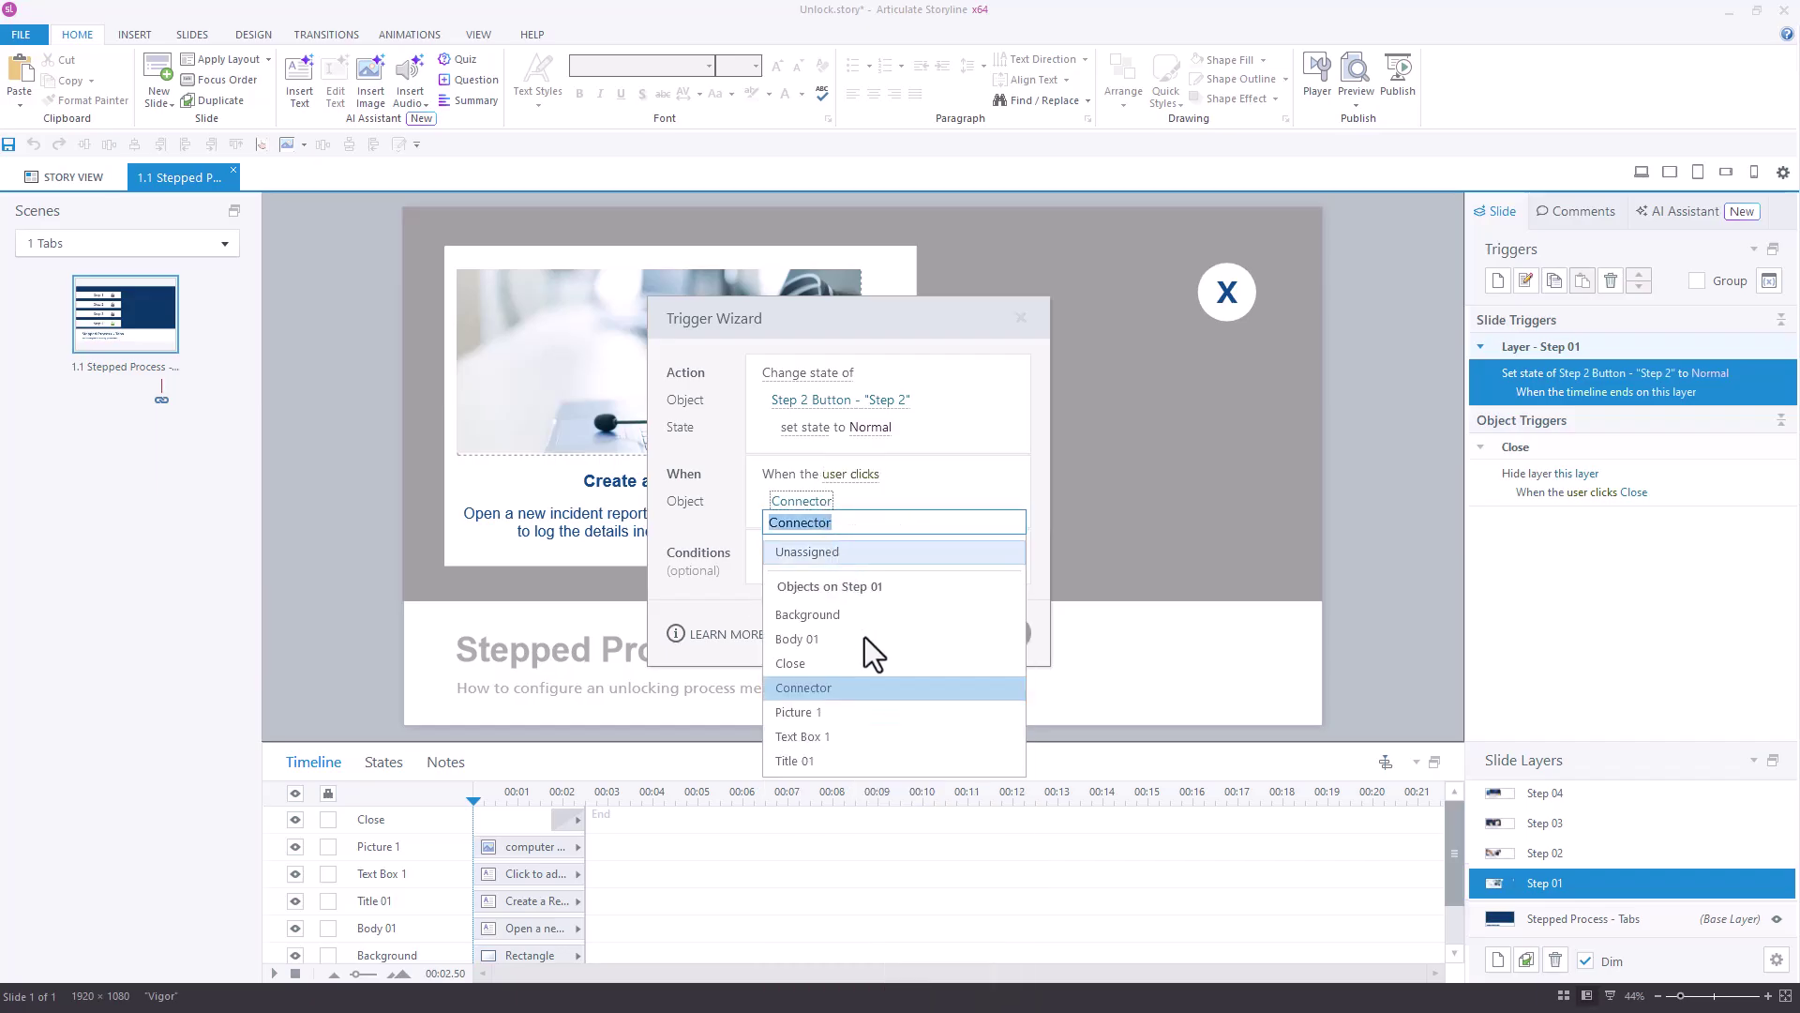
click(874, 666)
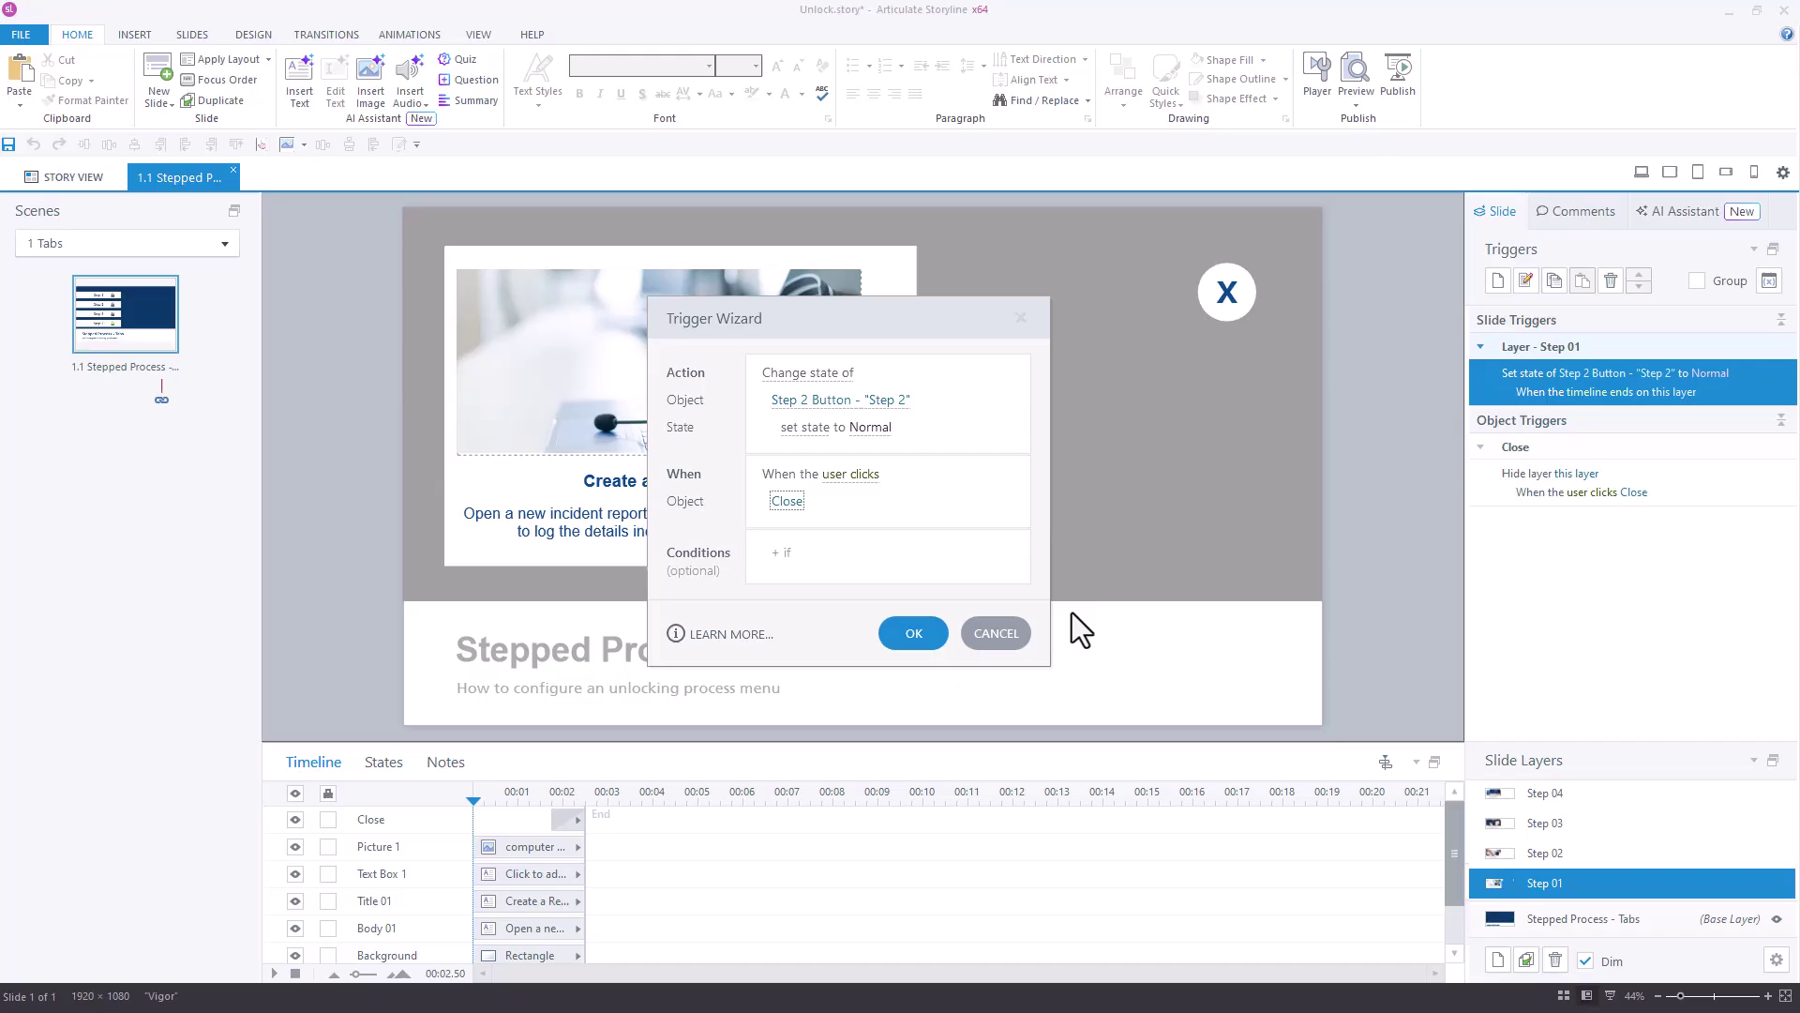
click(915, 634)
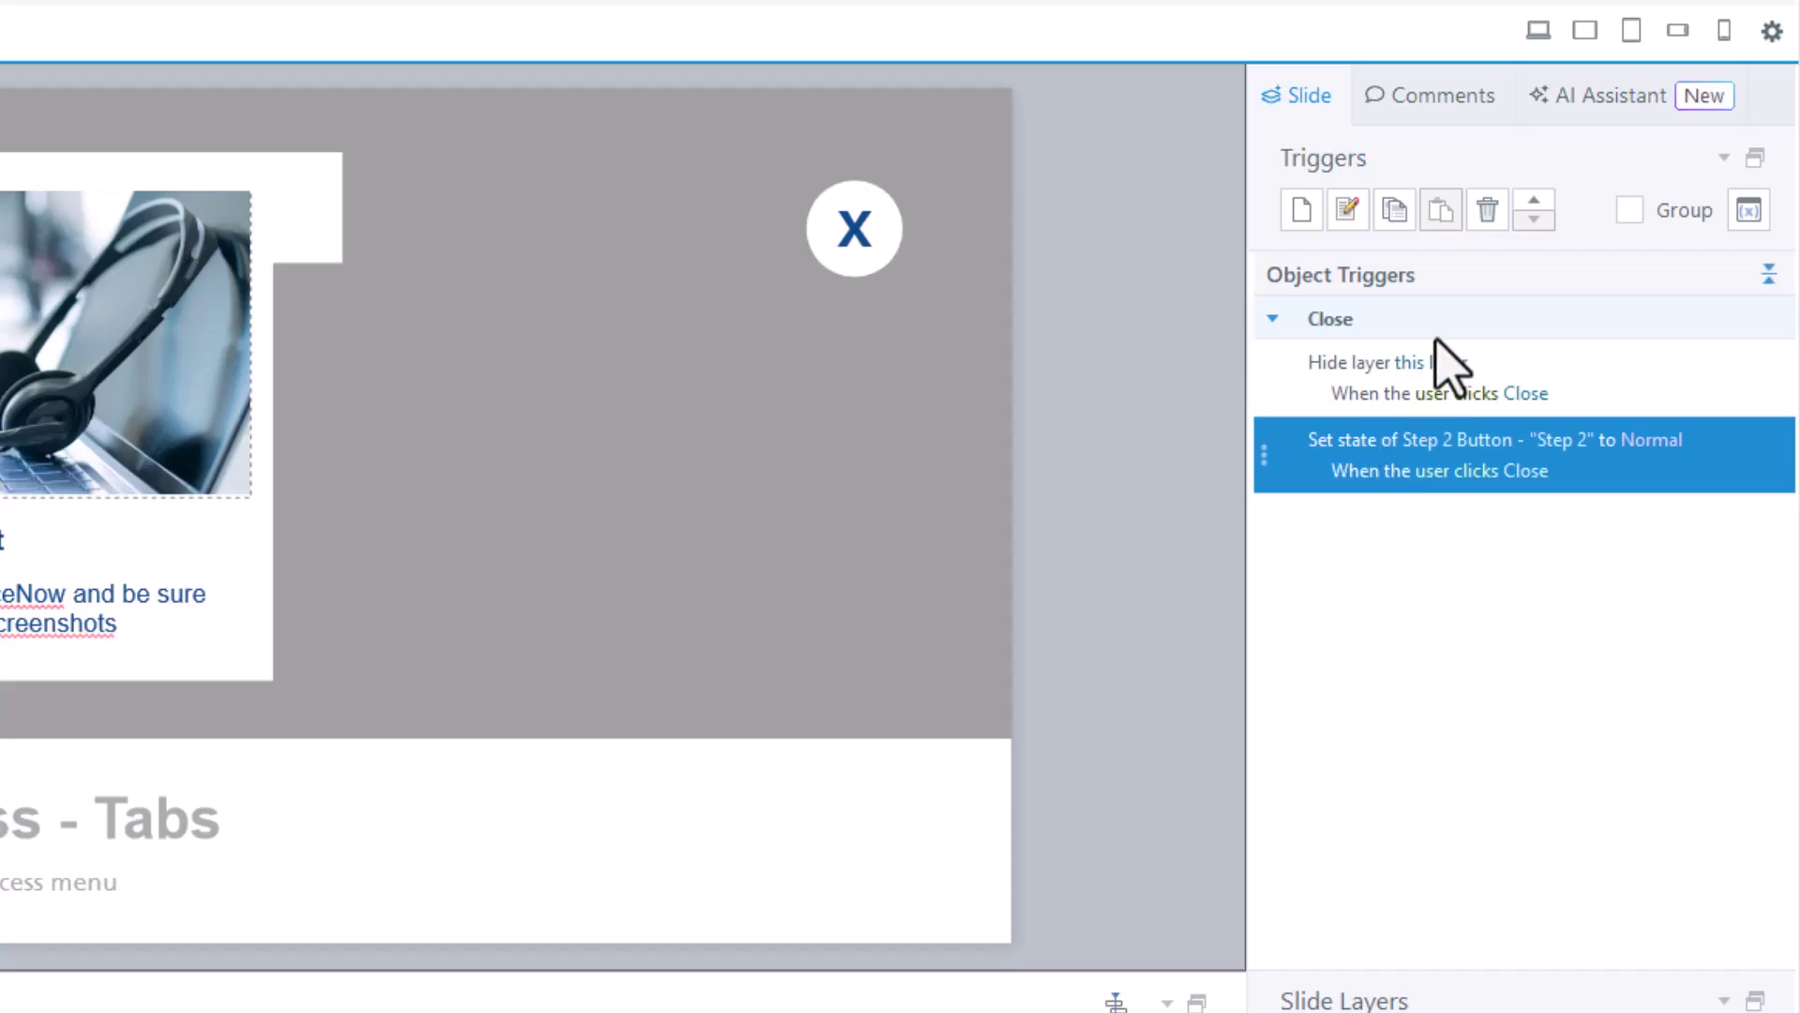
click(1534, 200)
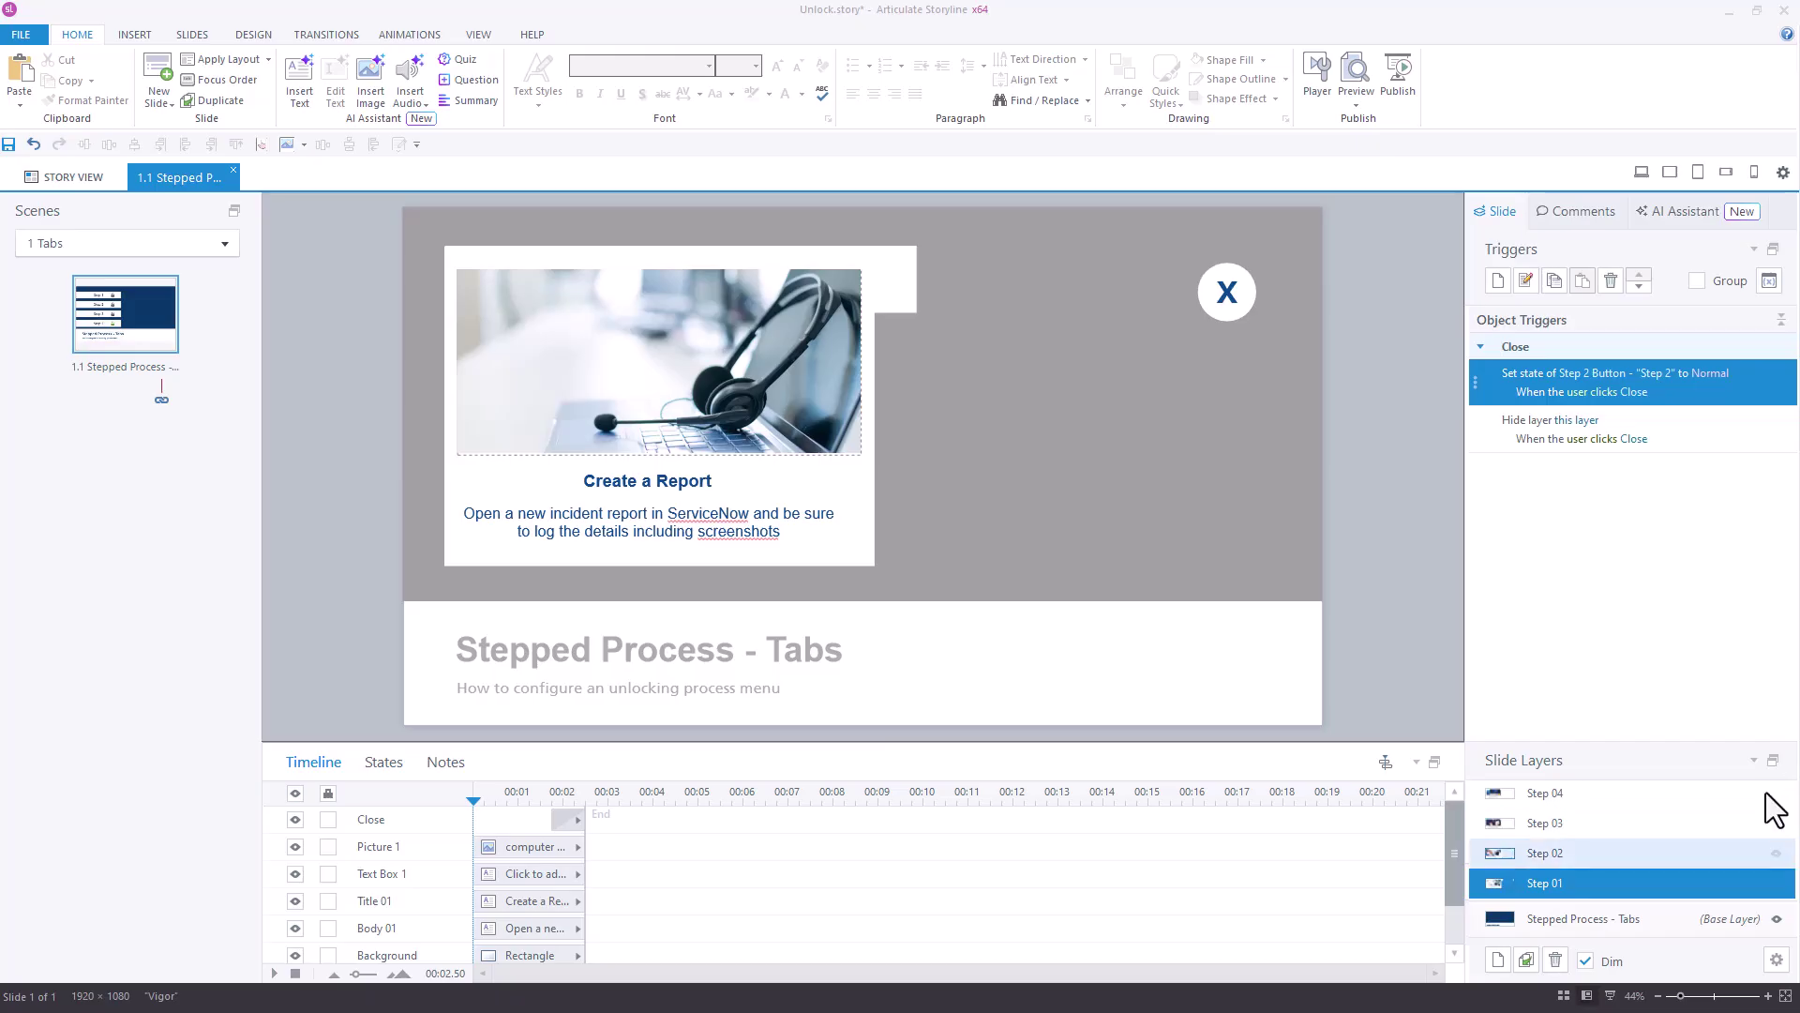
- Inspect the Step 02 and Step 03 layers' triggers, then select the base Stepped Process - Tabs layer
click(1687, 864)
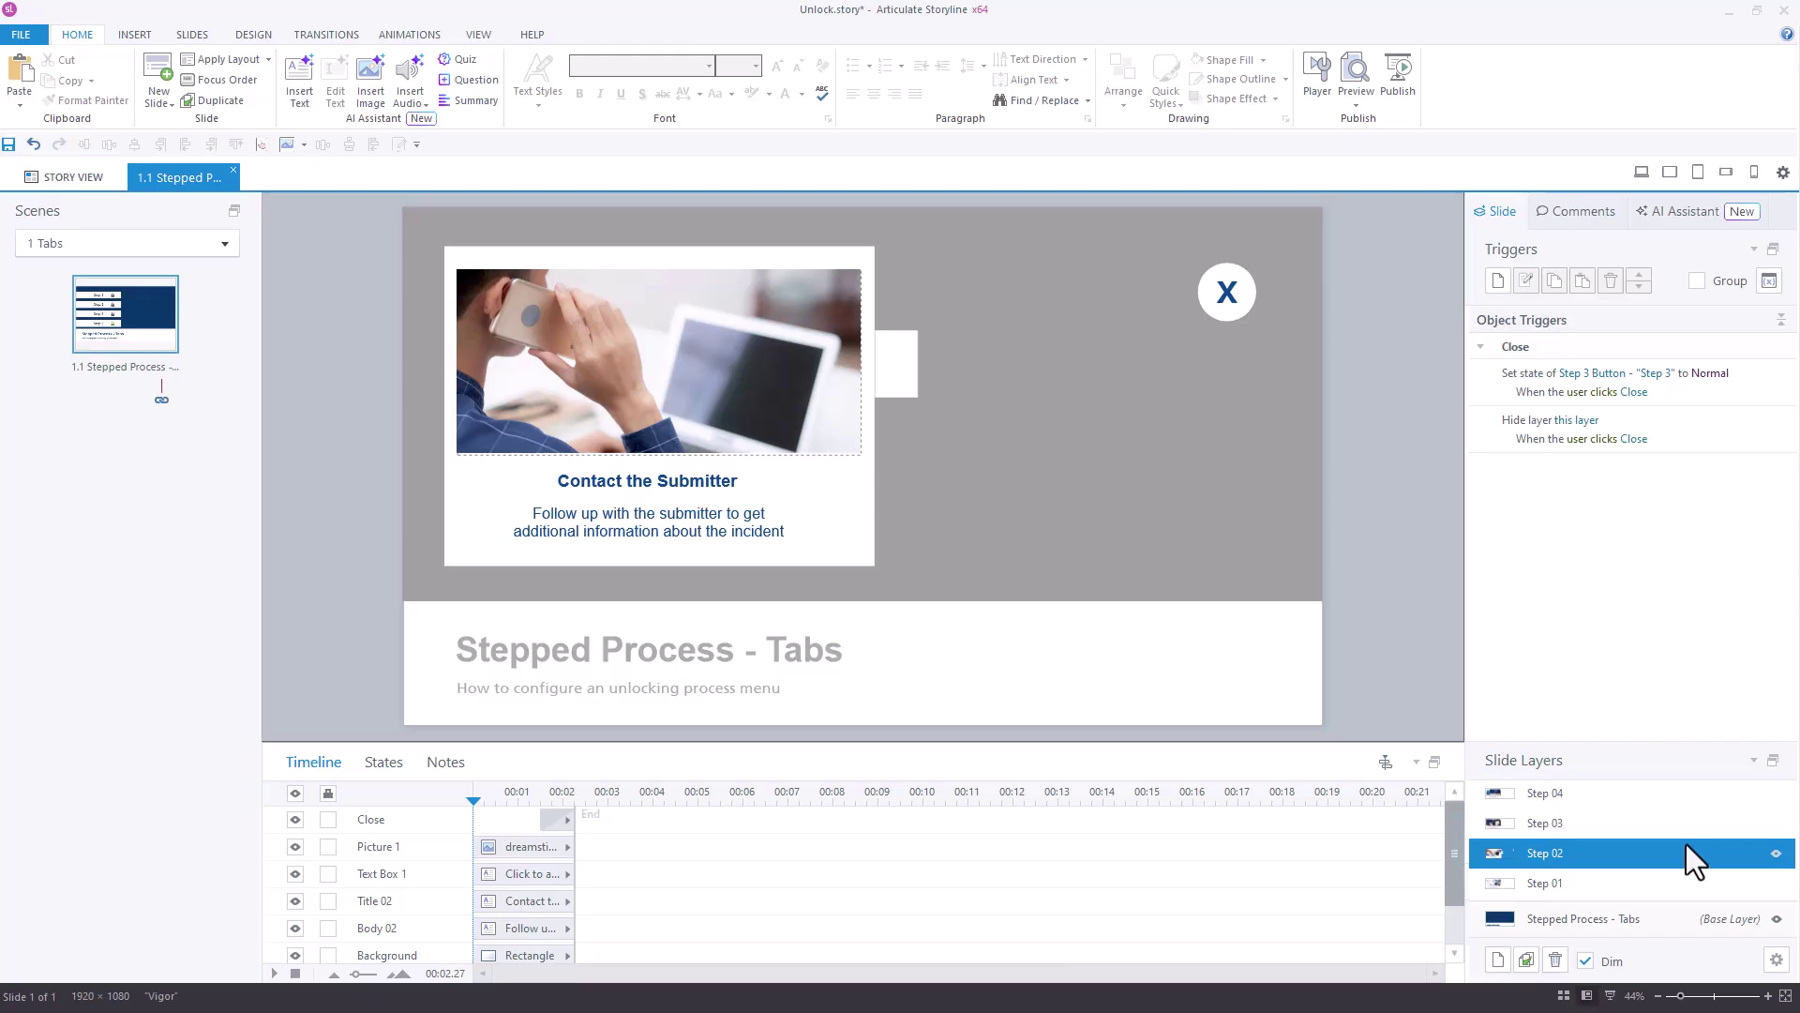
click(1683, 824)
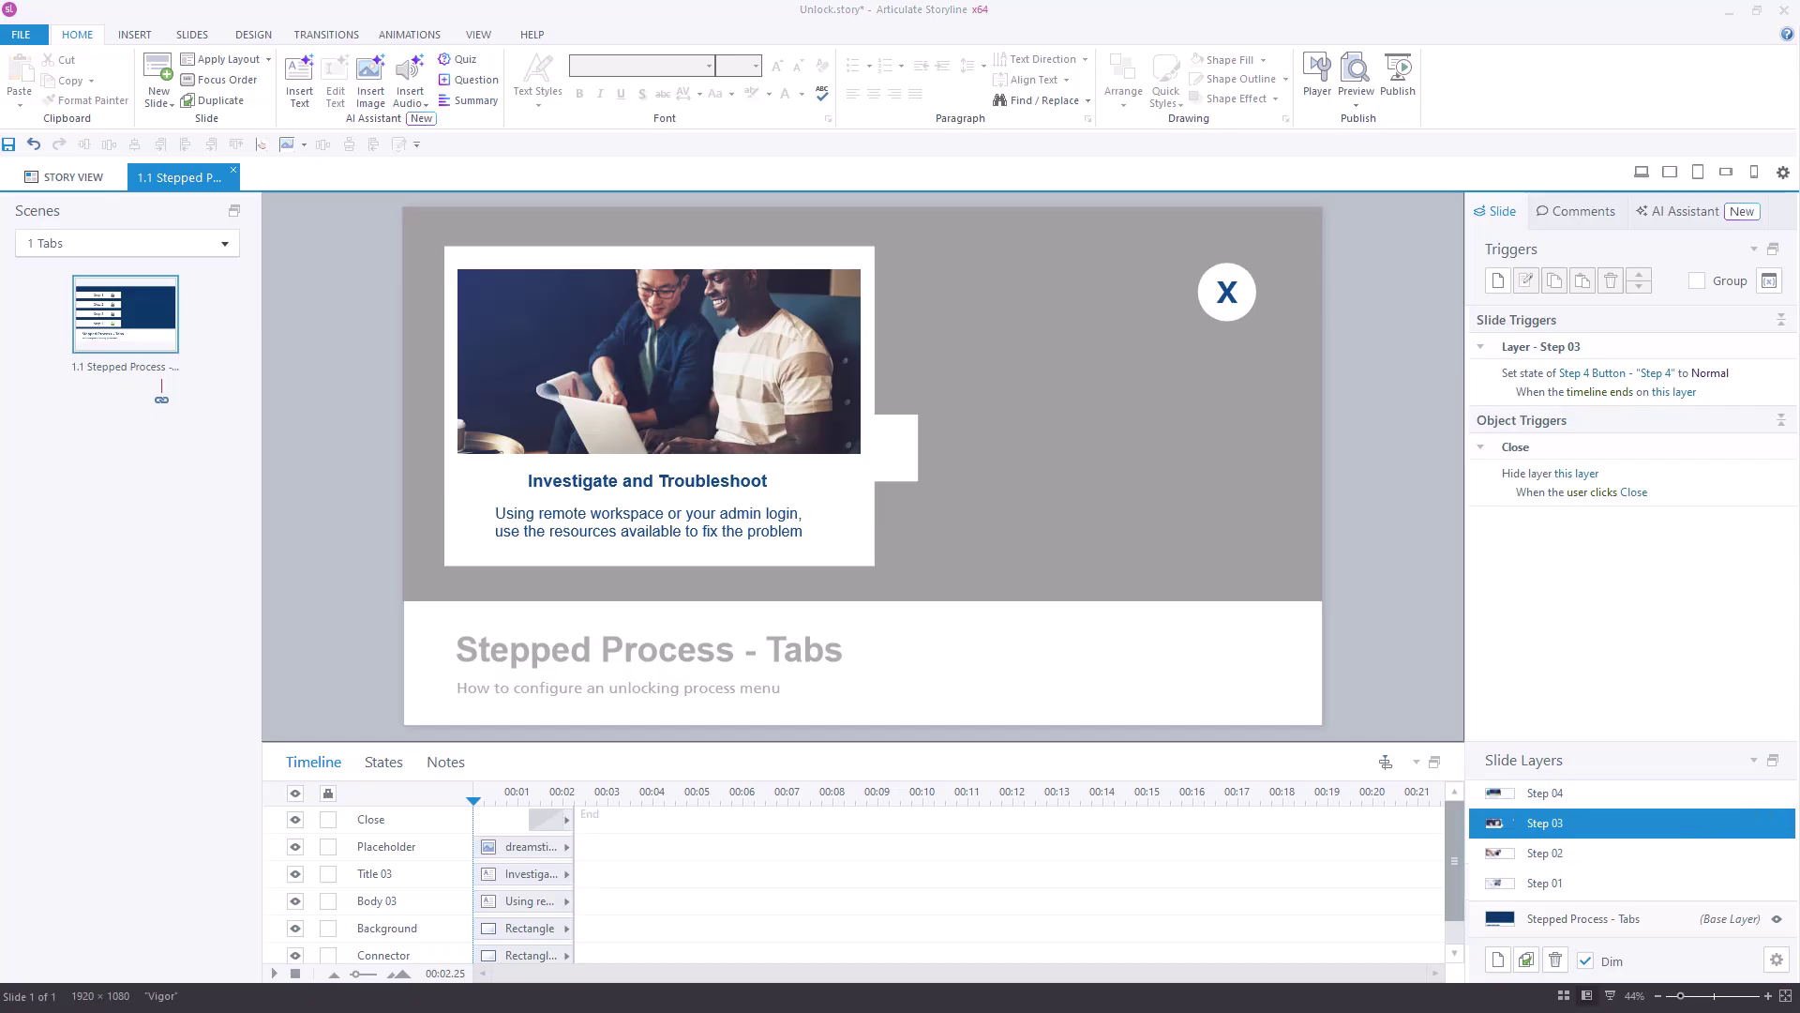
click(1673, 921)
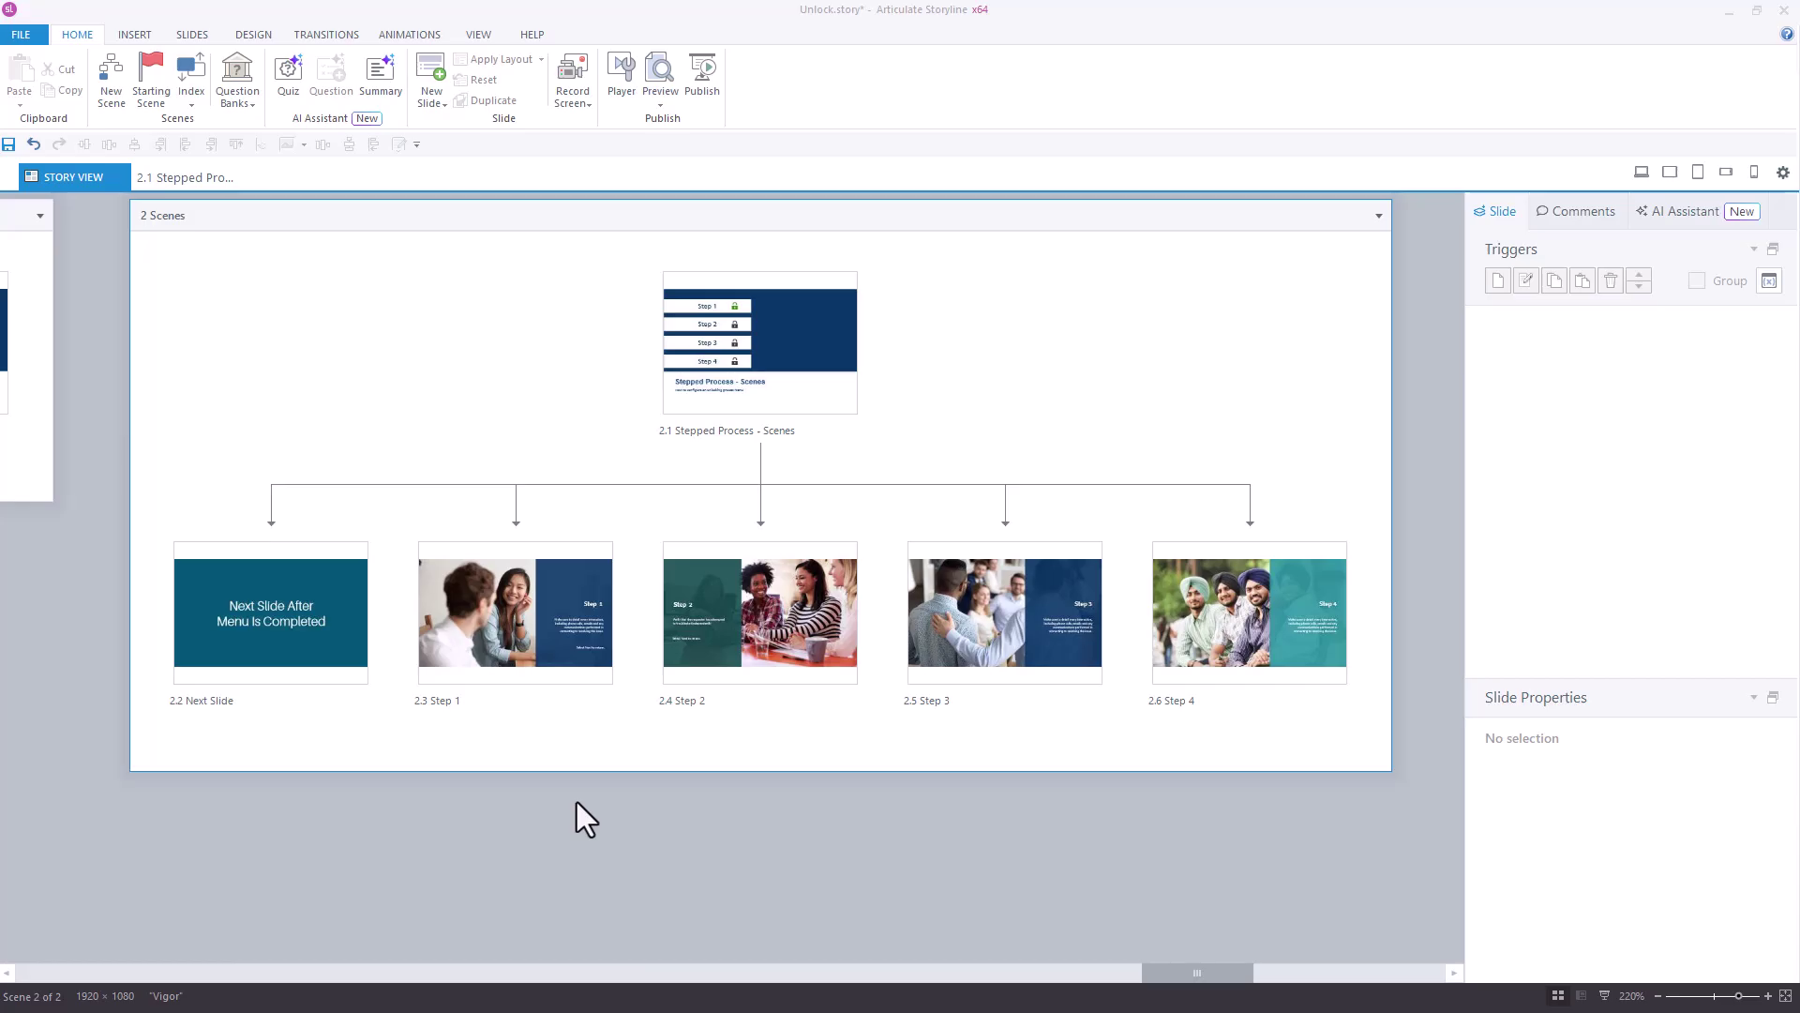
- Select slide 2.3 Step 1 and list the project variables Step1_Complete through Step4_Complete
click(556, 671)
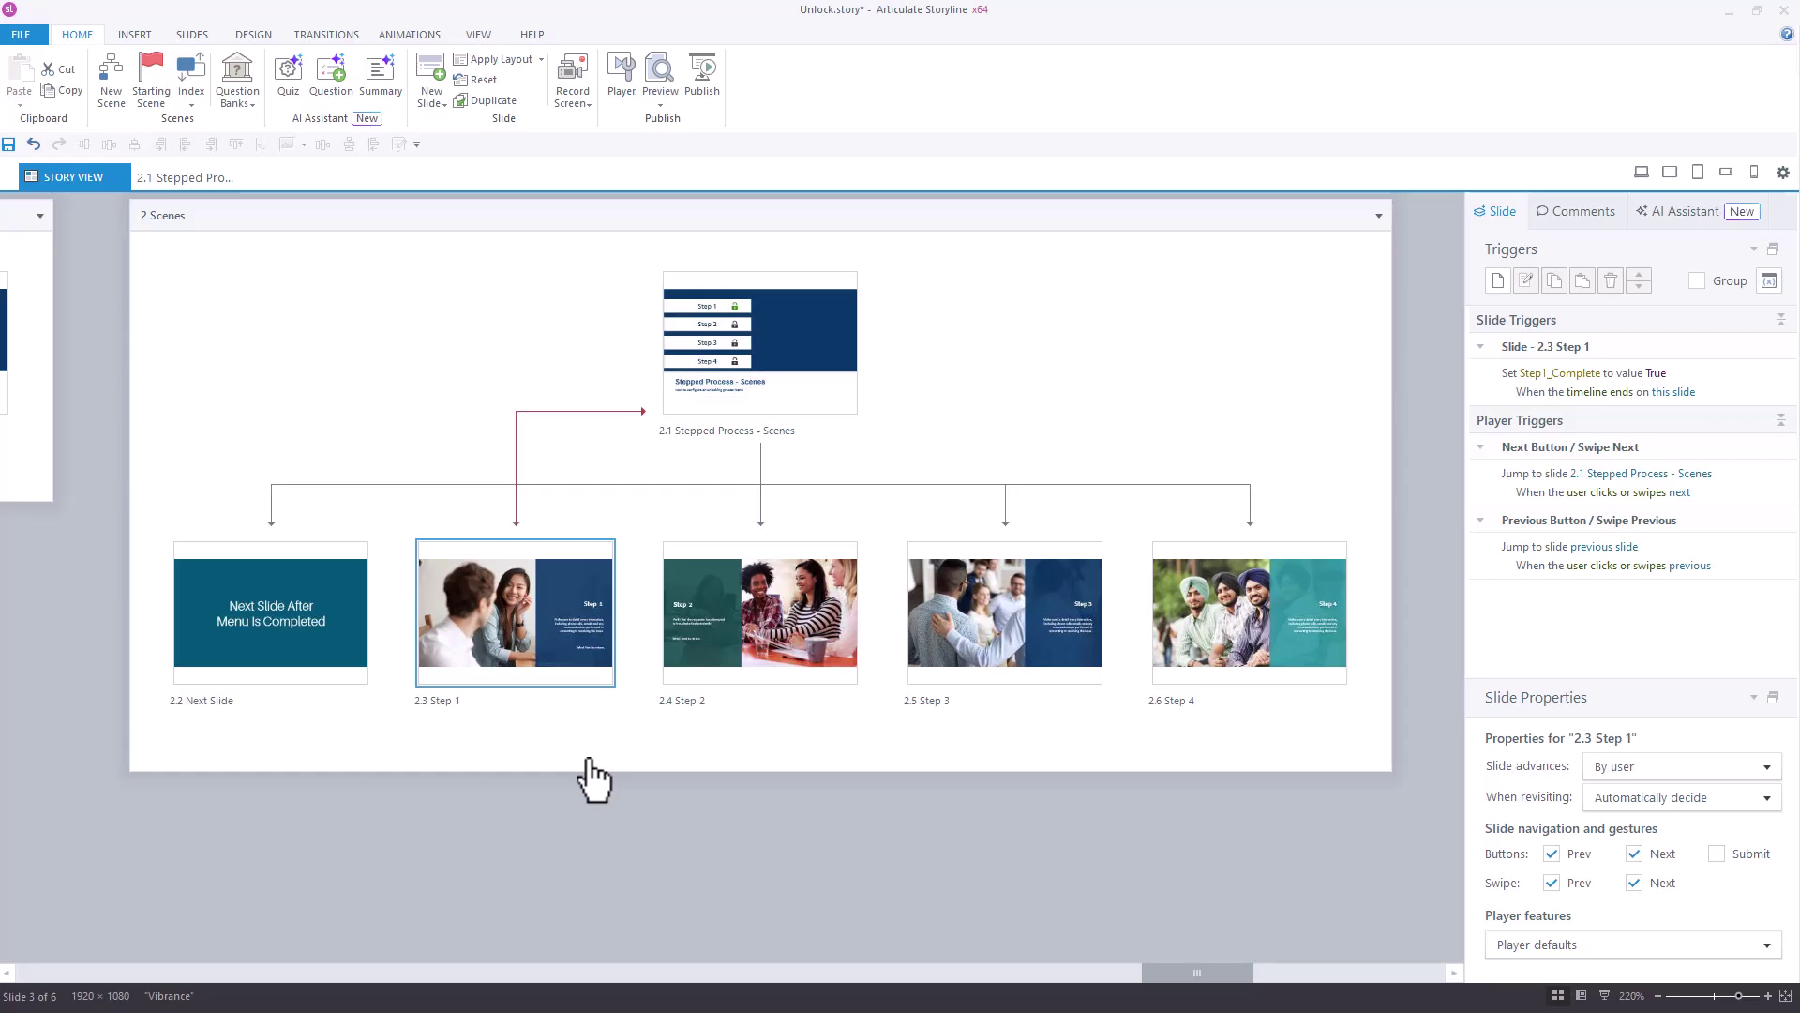
click(1769, 280)
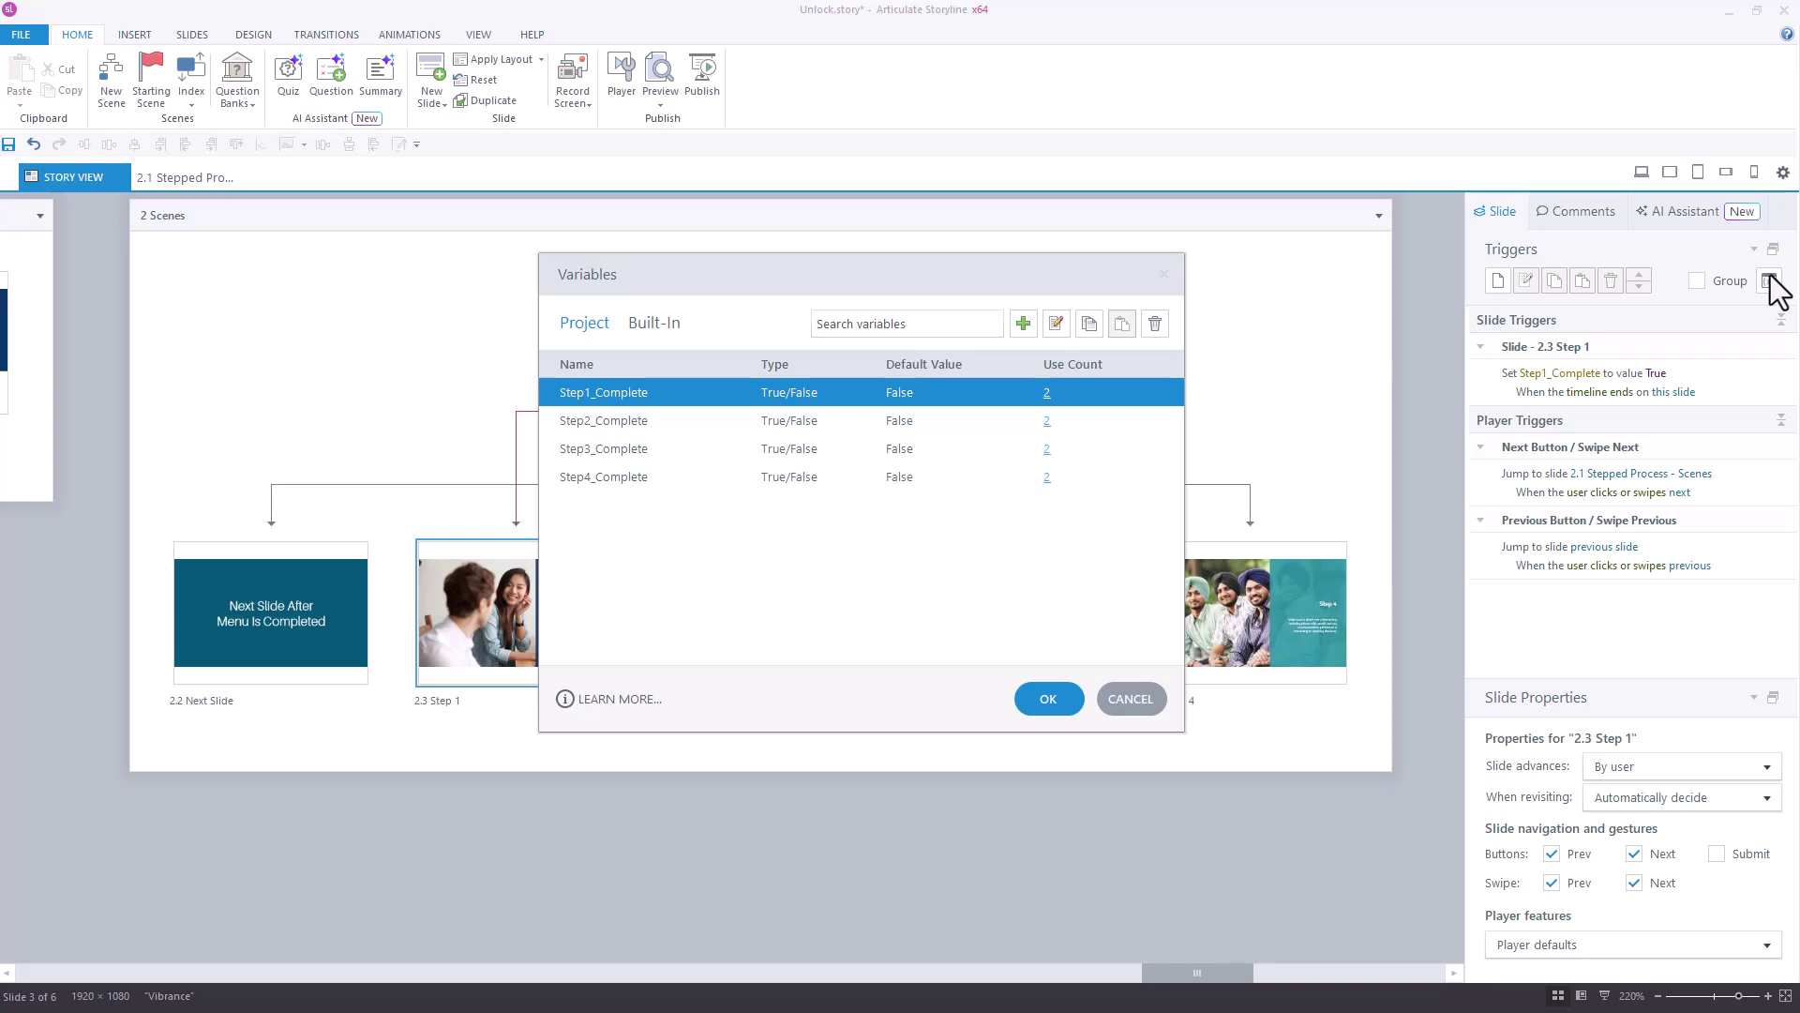
- Close Variables and review the trigger setting Step1_Complete to True when the timeline ends
key(Escape)
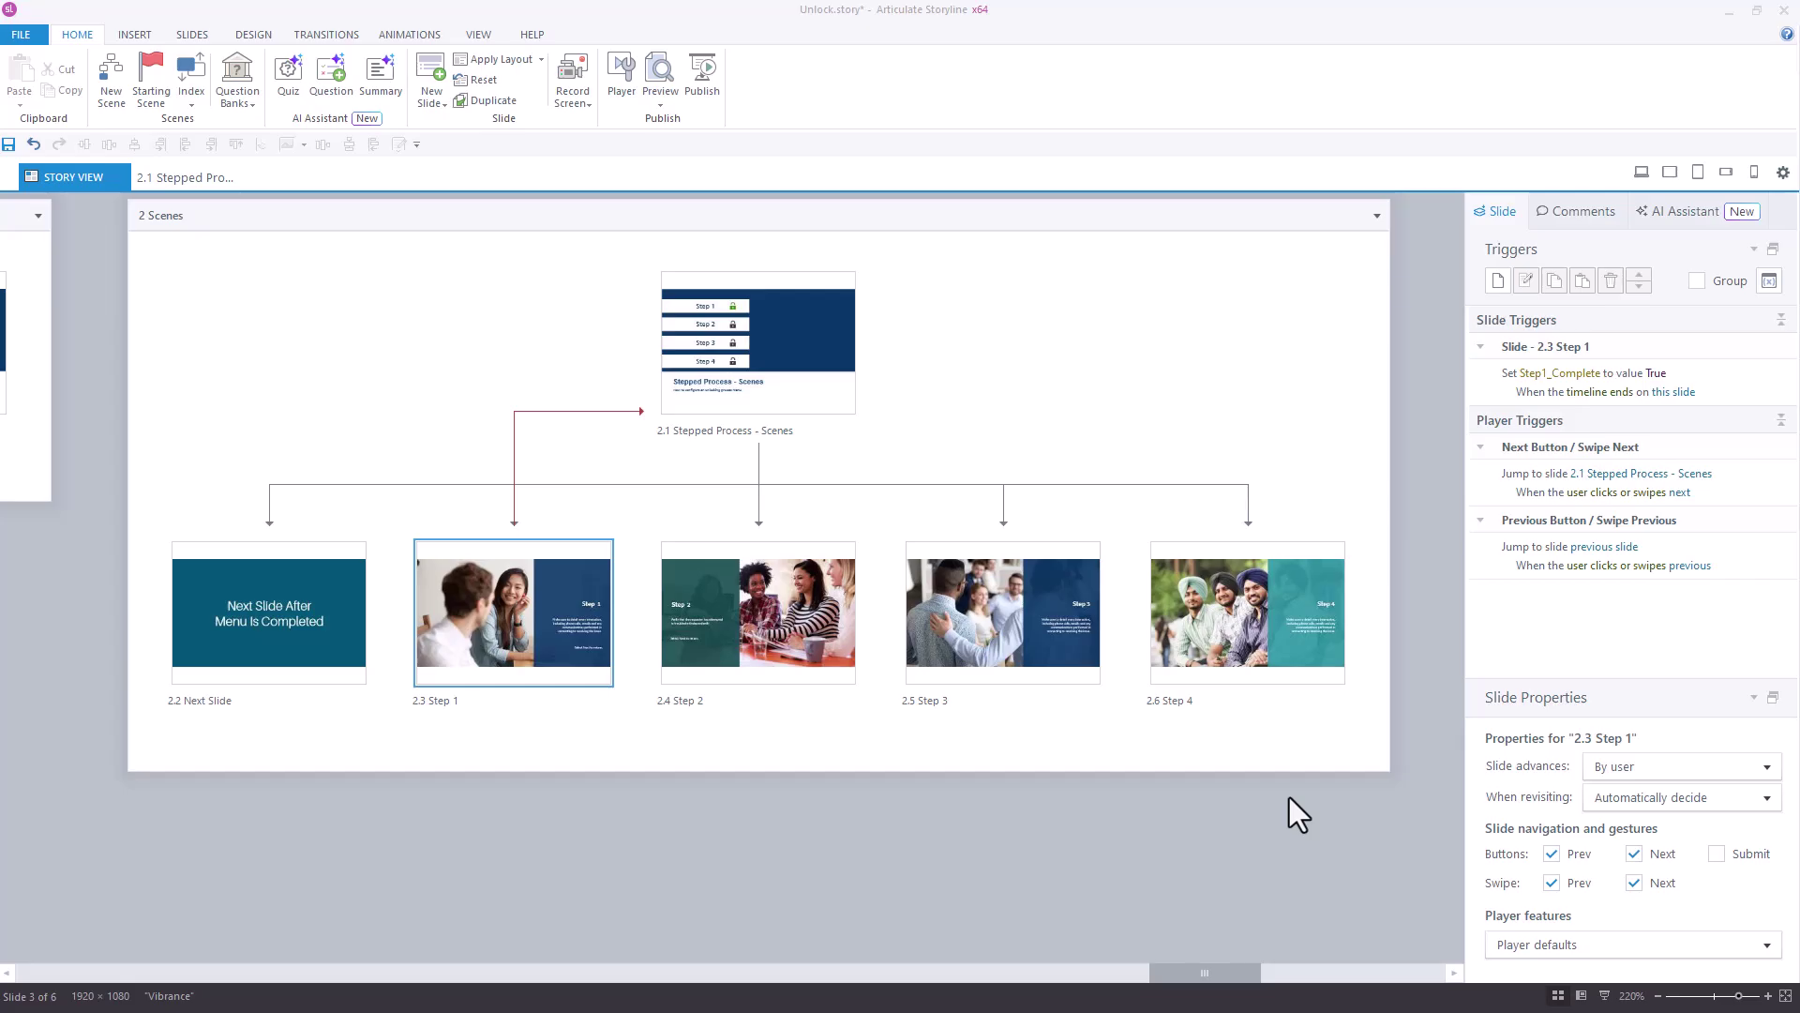
click(1737, 391)
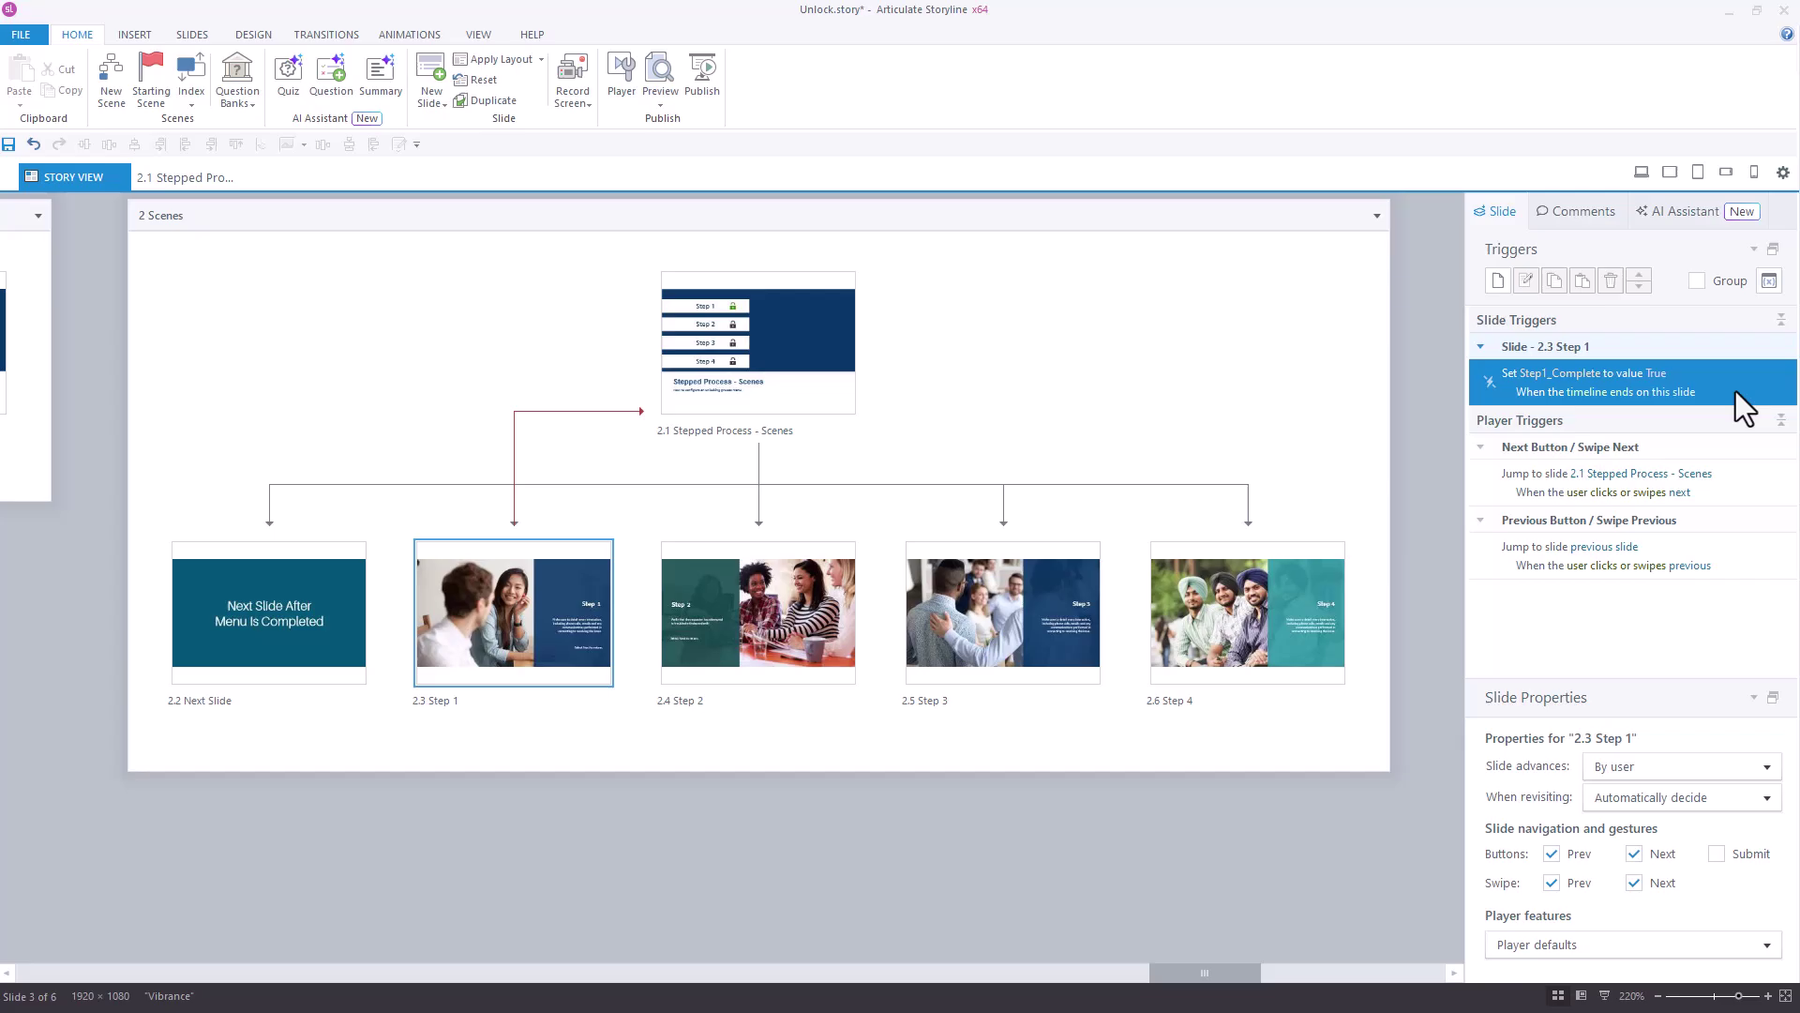
double_click(1736, 391)
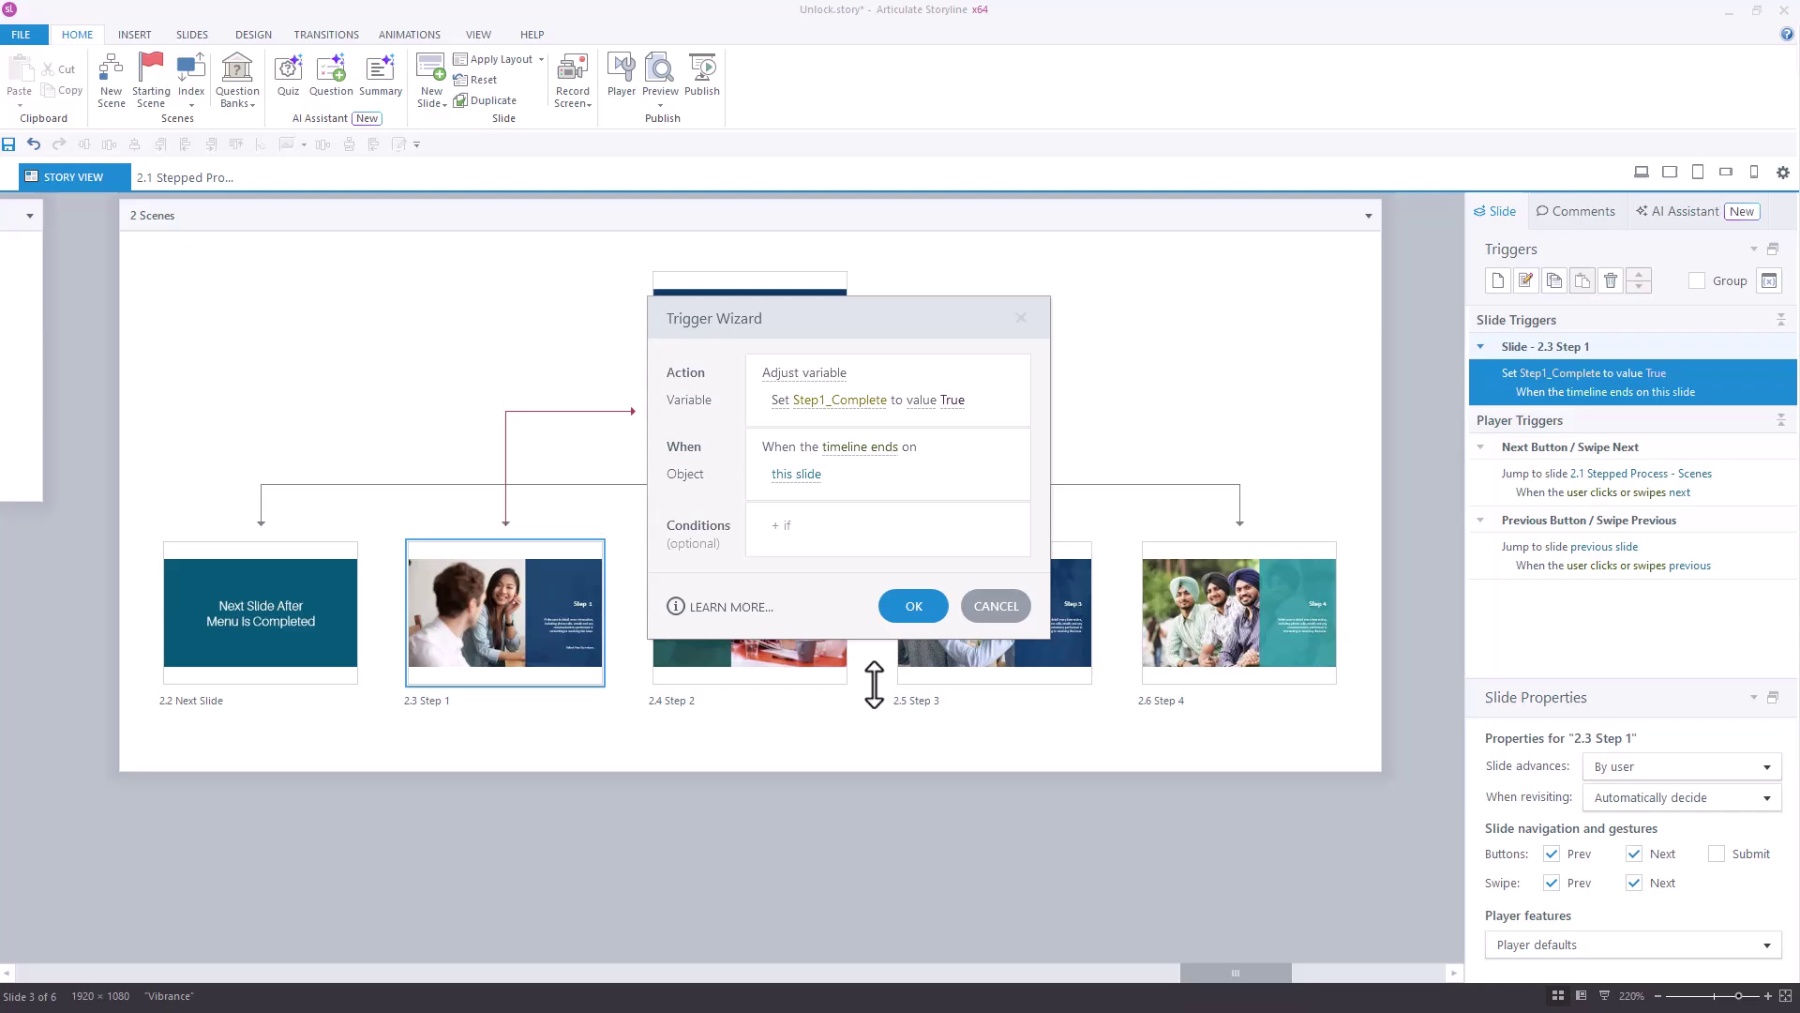
click(894, 606)
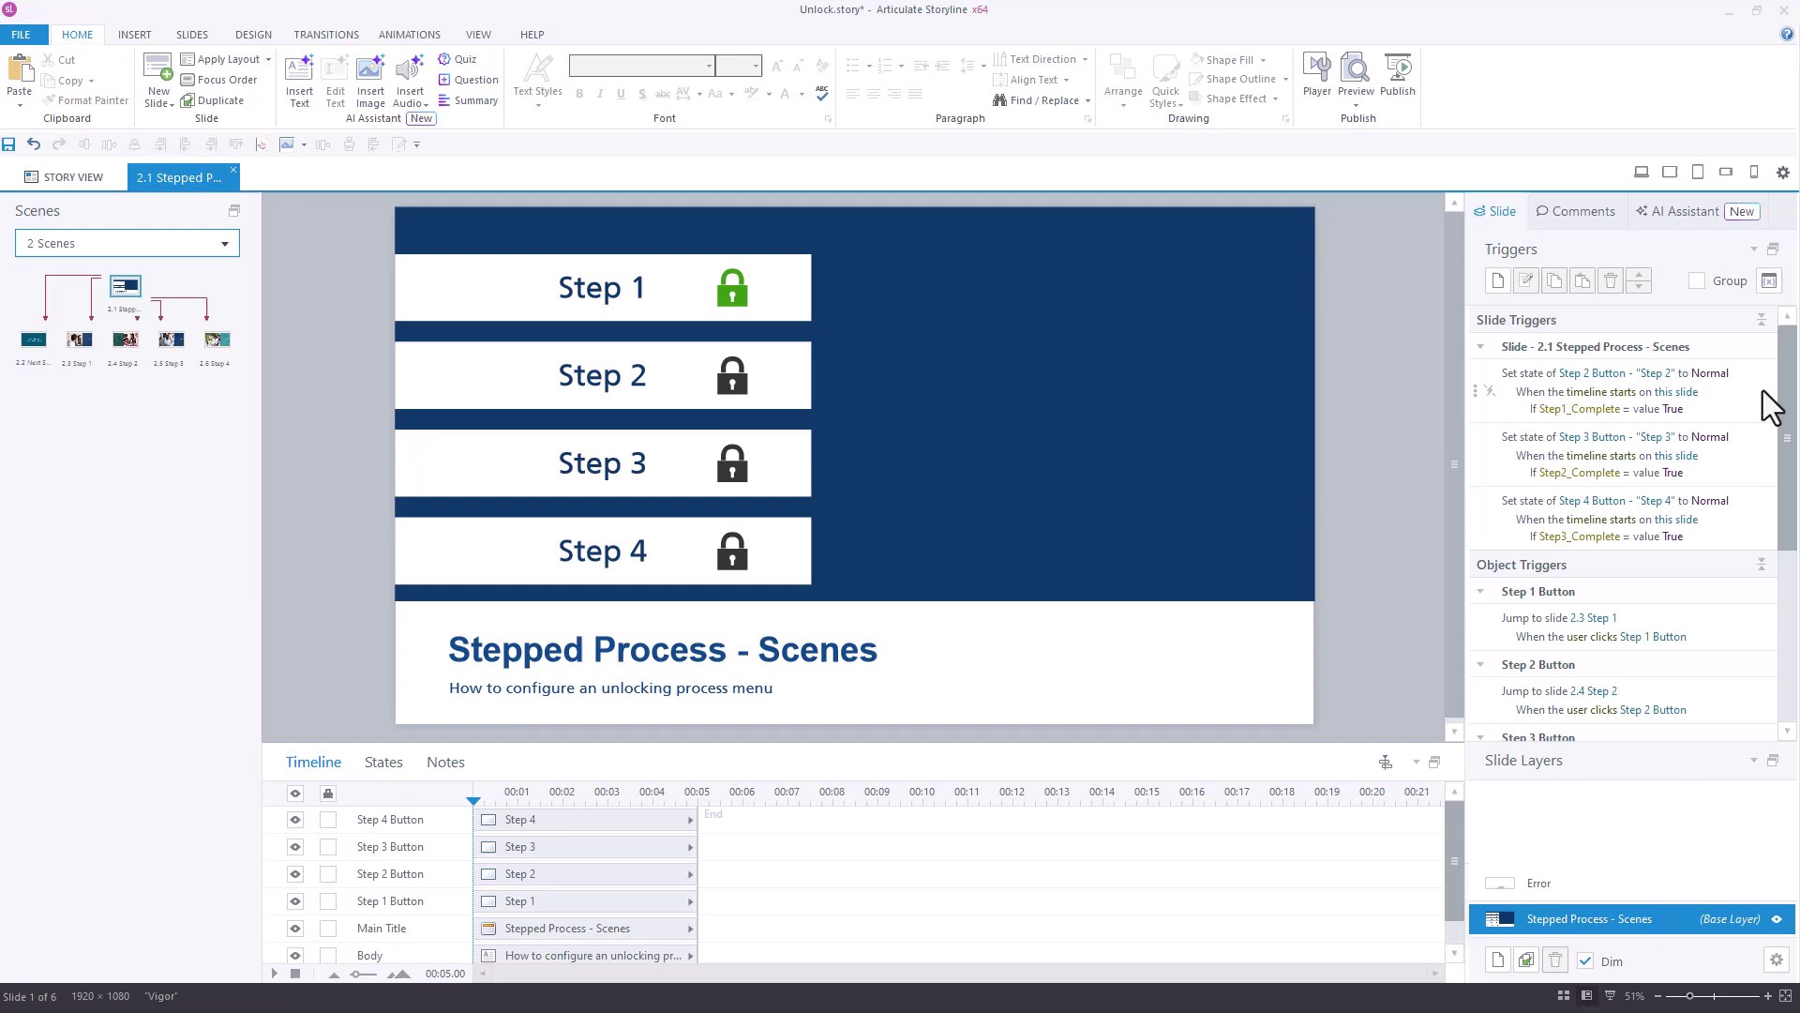
double_click(1763, 392)
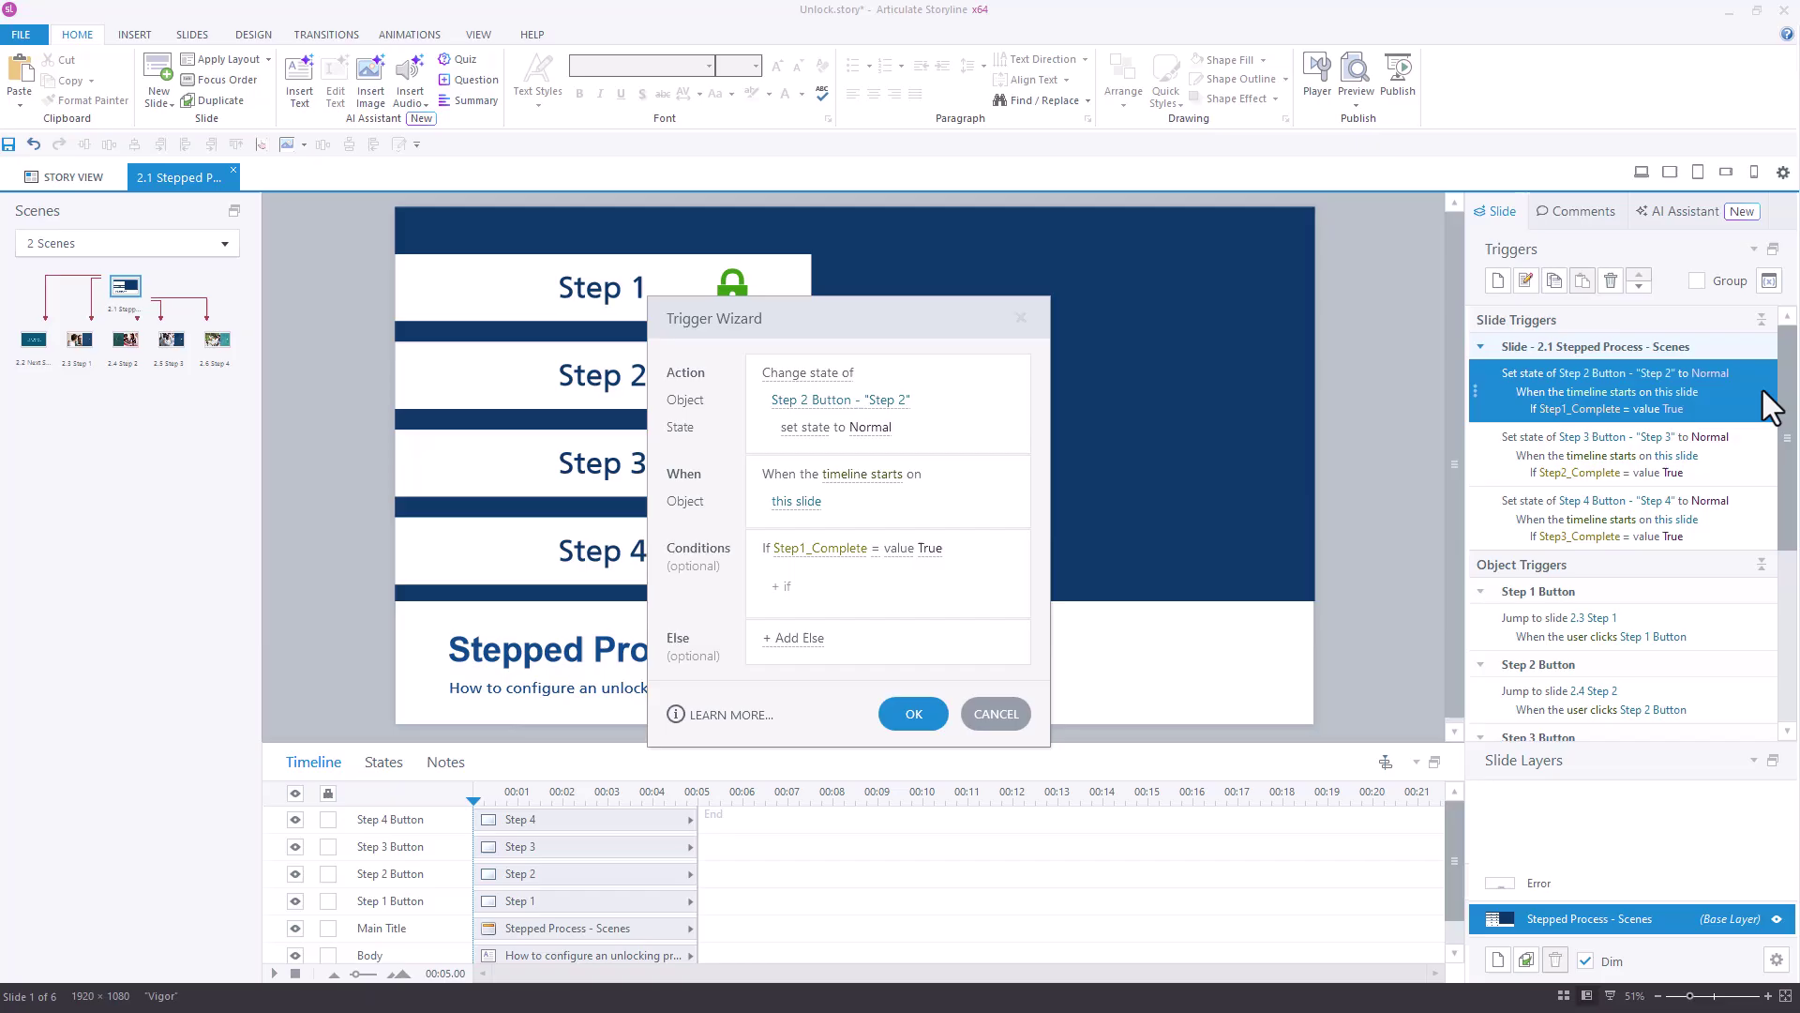
key(Escape)
double_click(1748, 435)
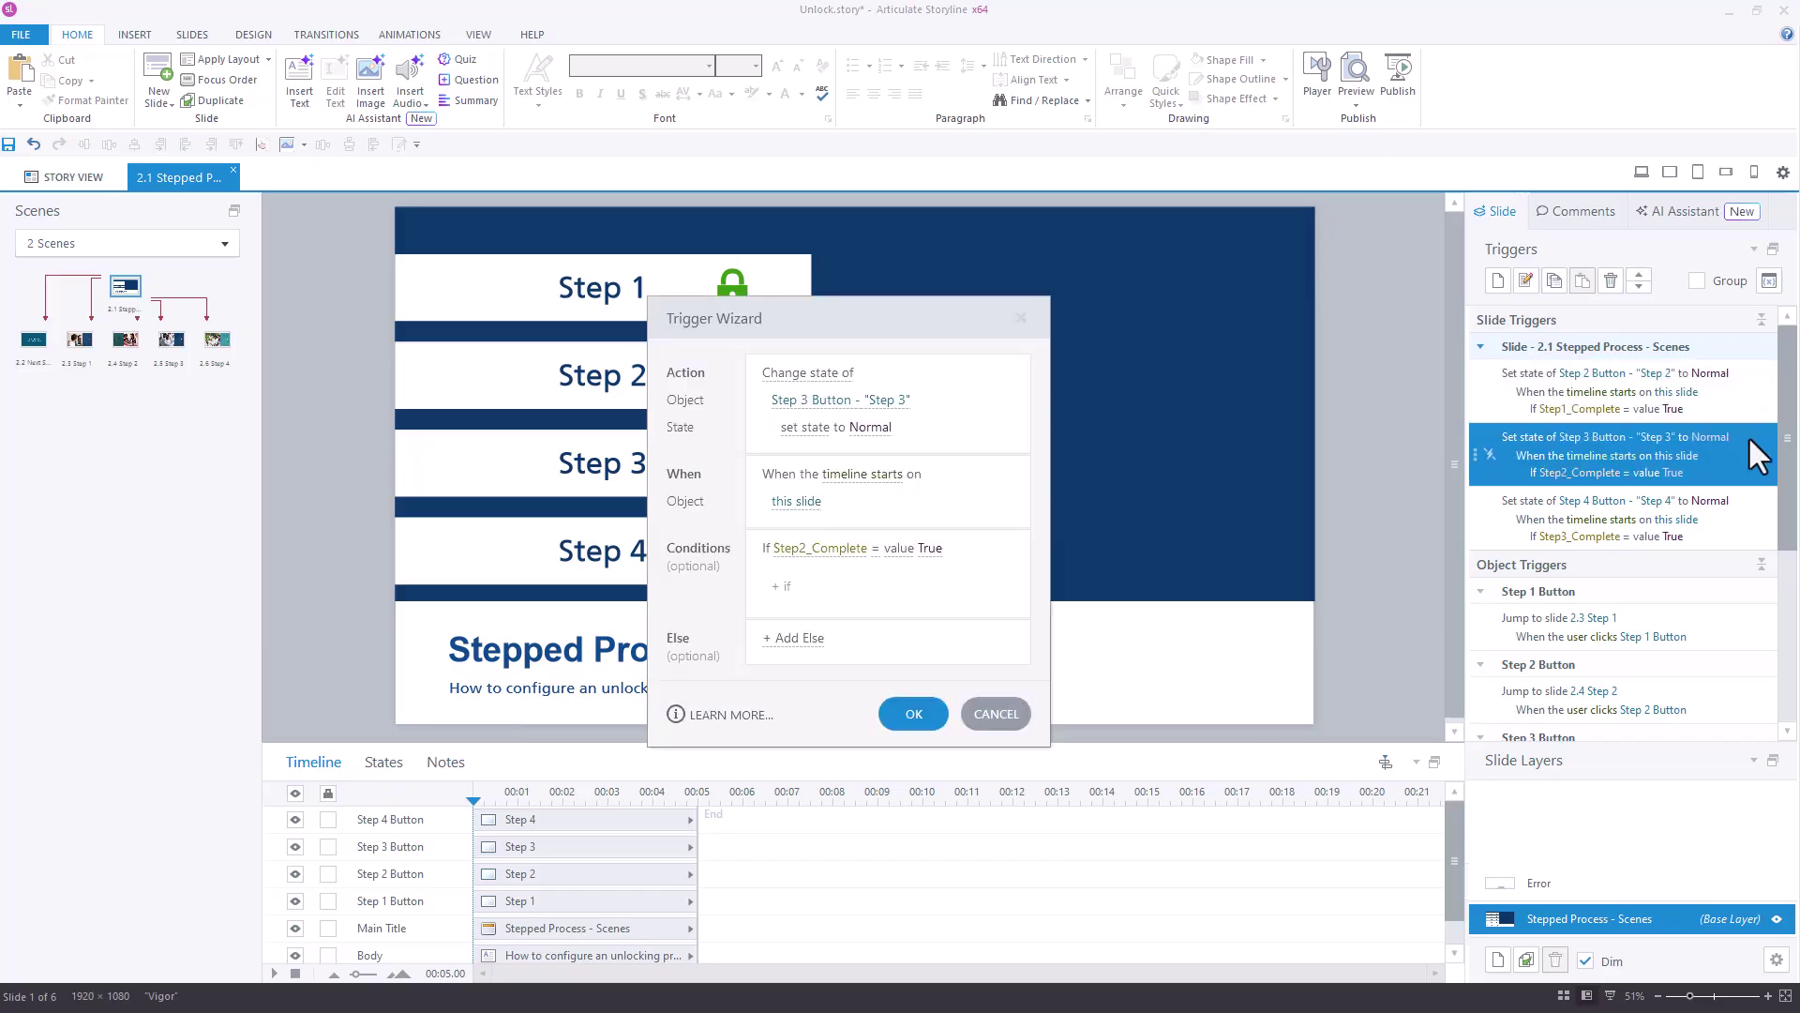
key(Escape)
click(1749, 510)
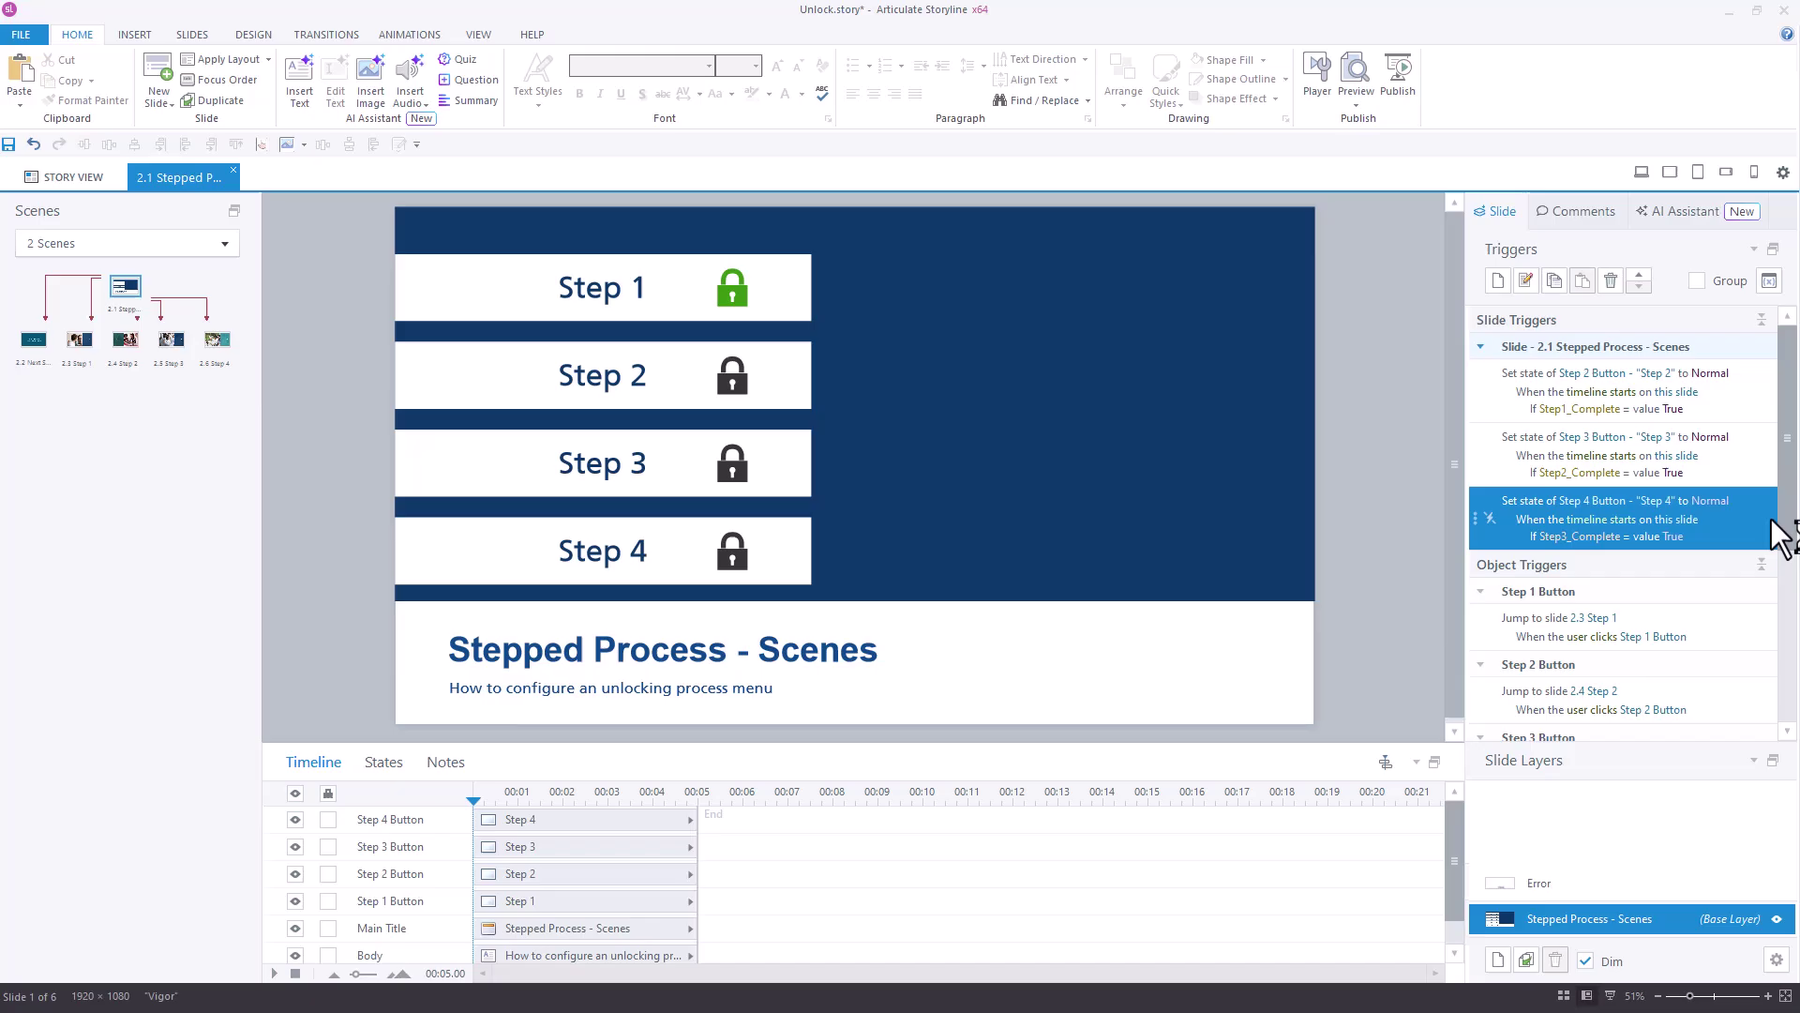
double_click(1743, 518)
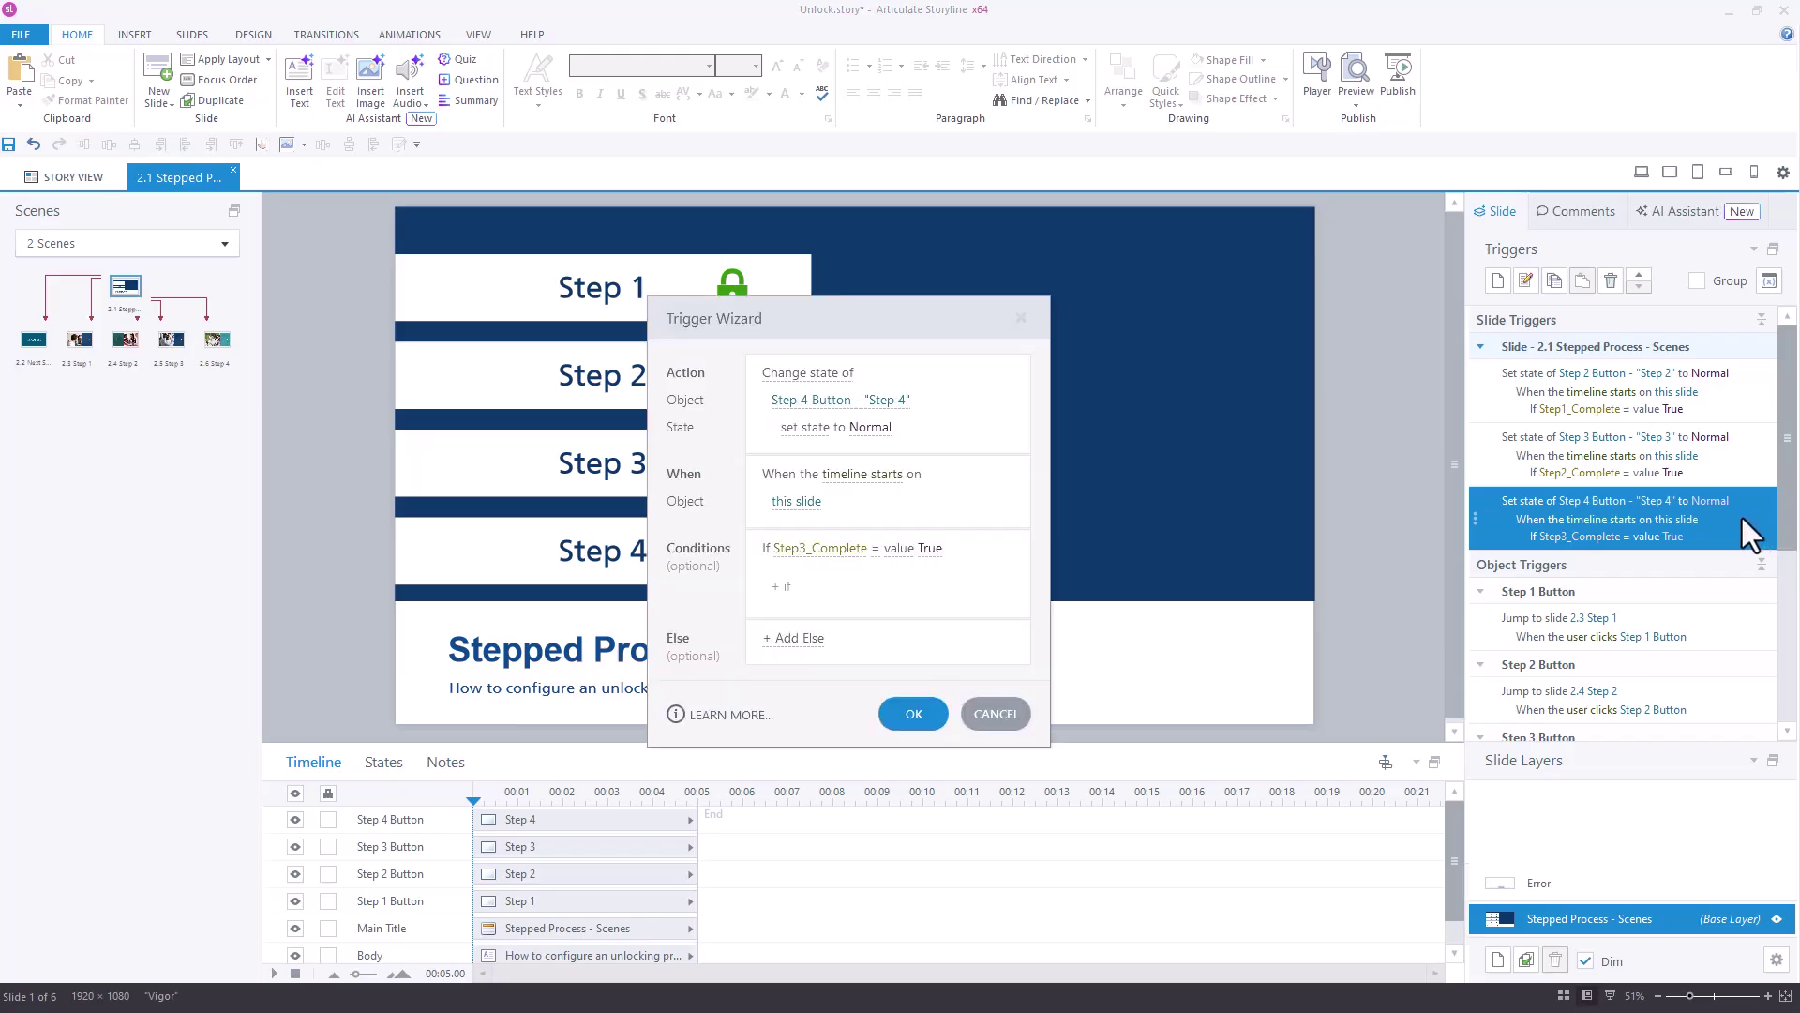
- Review the Next Button trigger (Step4_Complete True, else show Error layer), then open Review 360
click(891, 722)
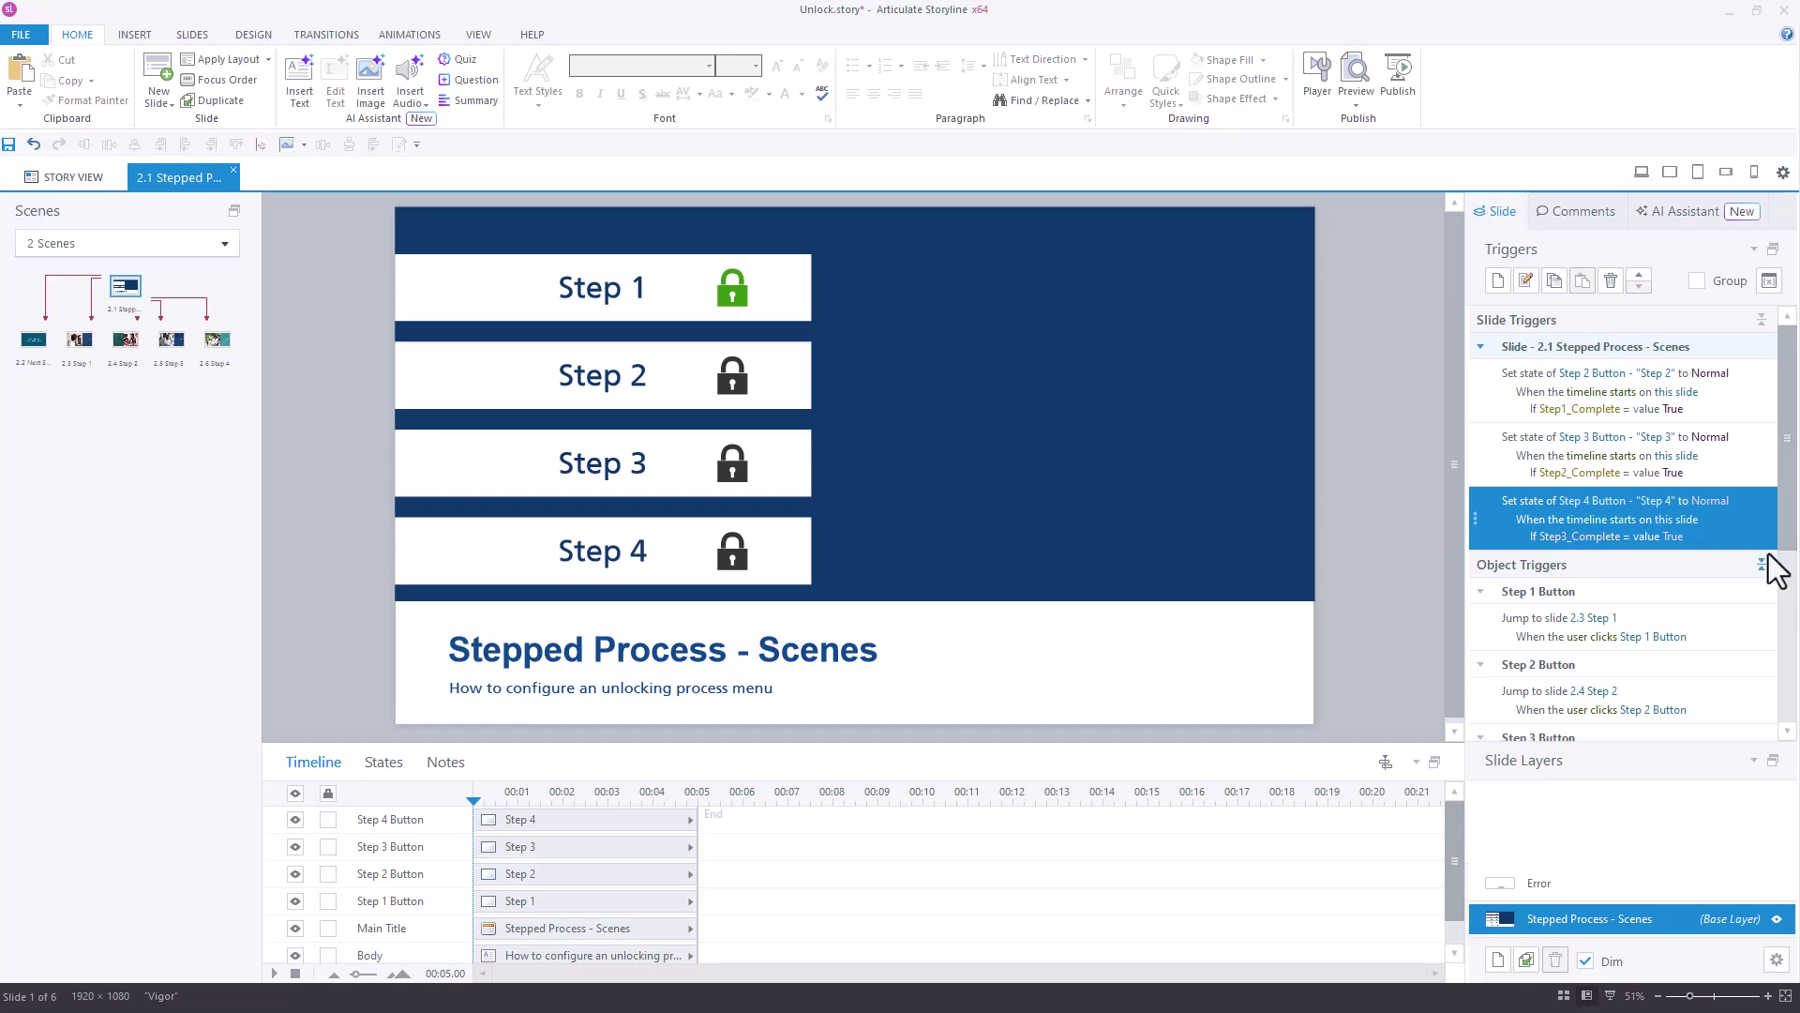
scroll(1769, 555, down, 4)
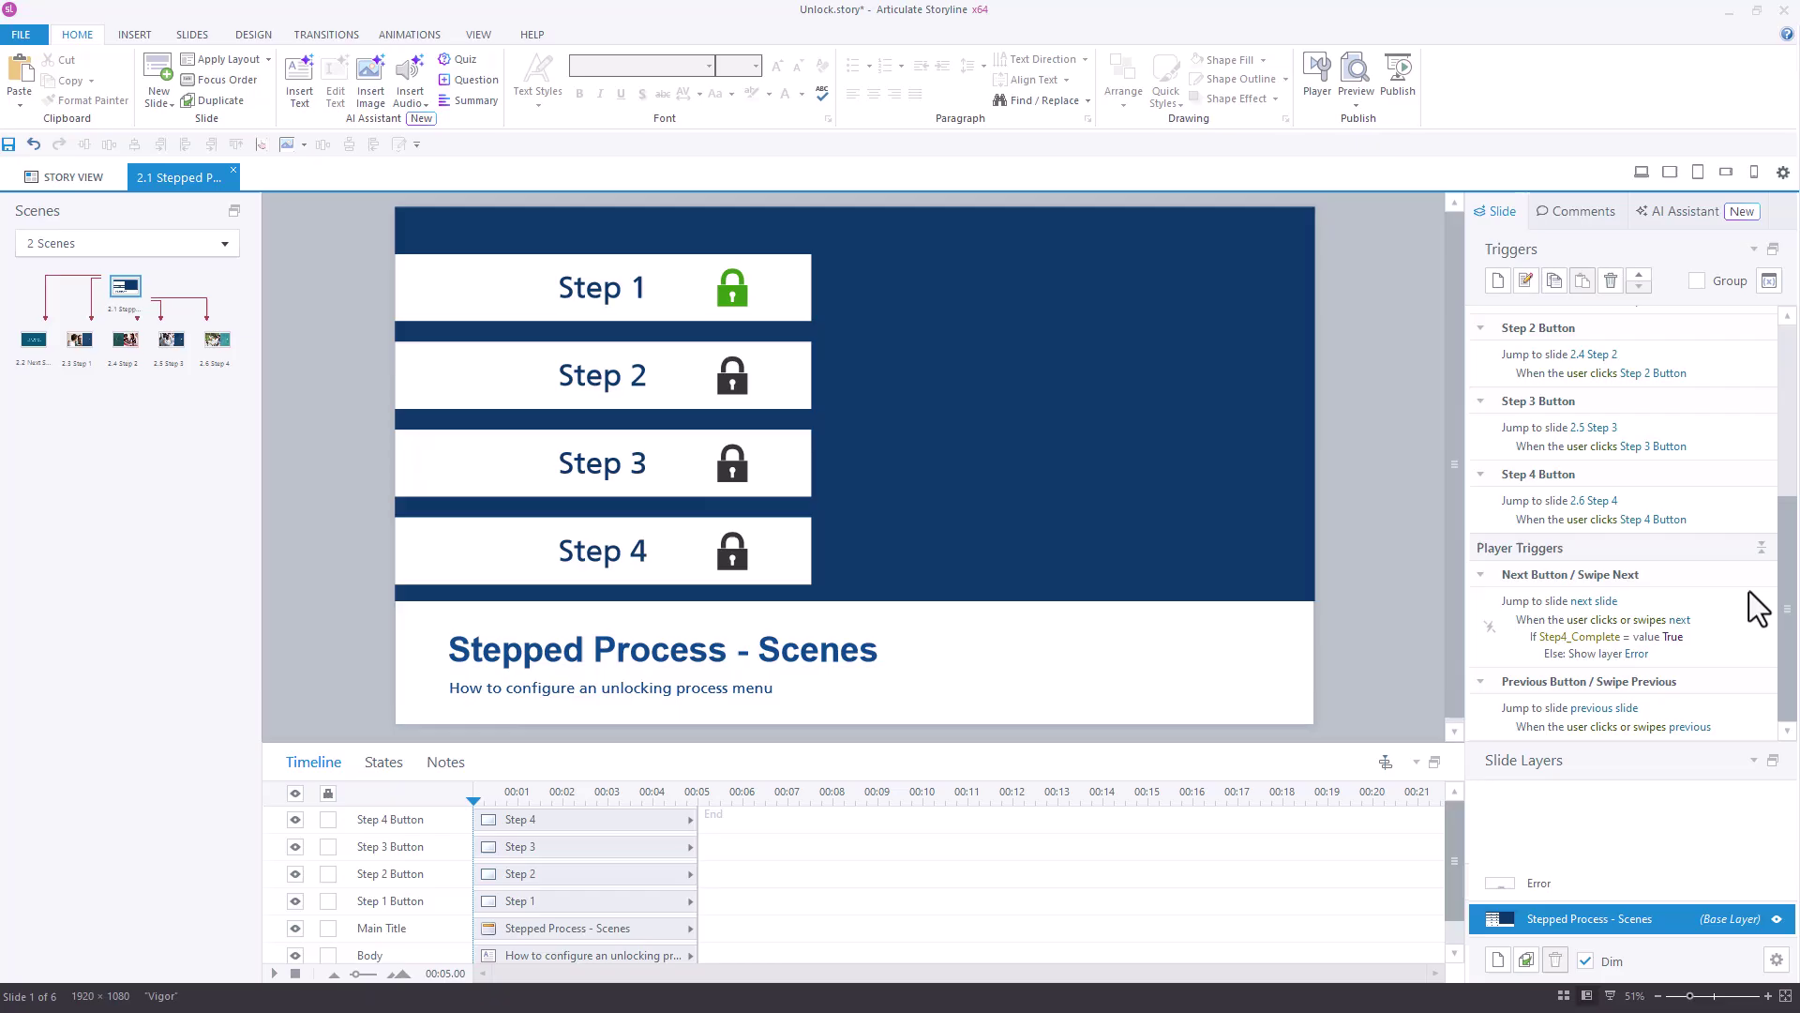
click(1736, 615)
double_click(1736, 610)
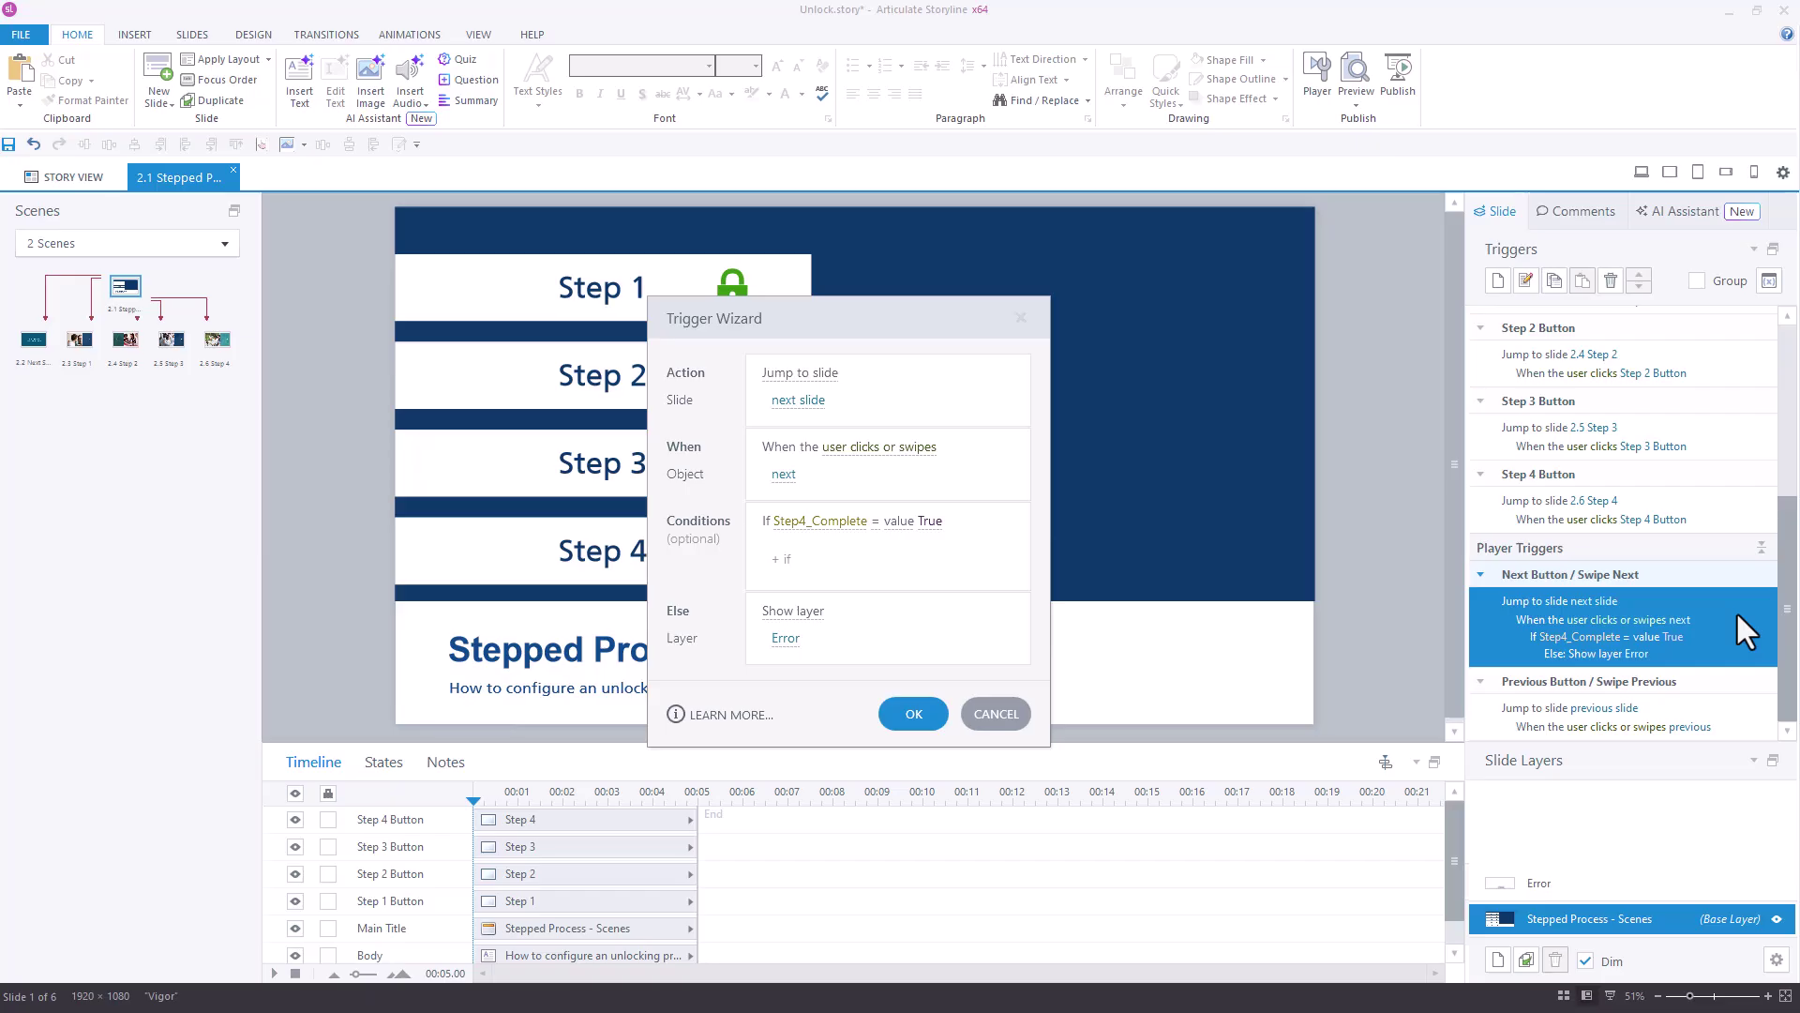
click(916, 714)
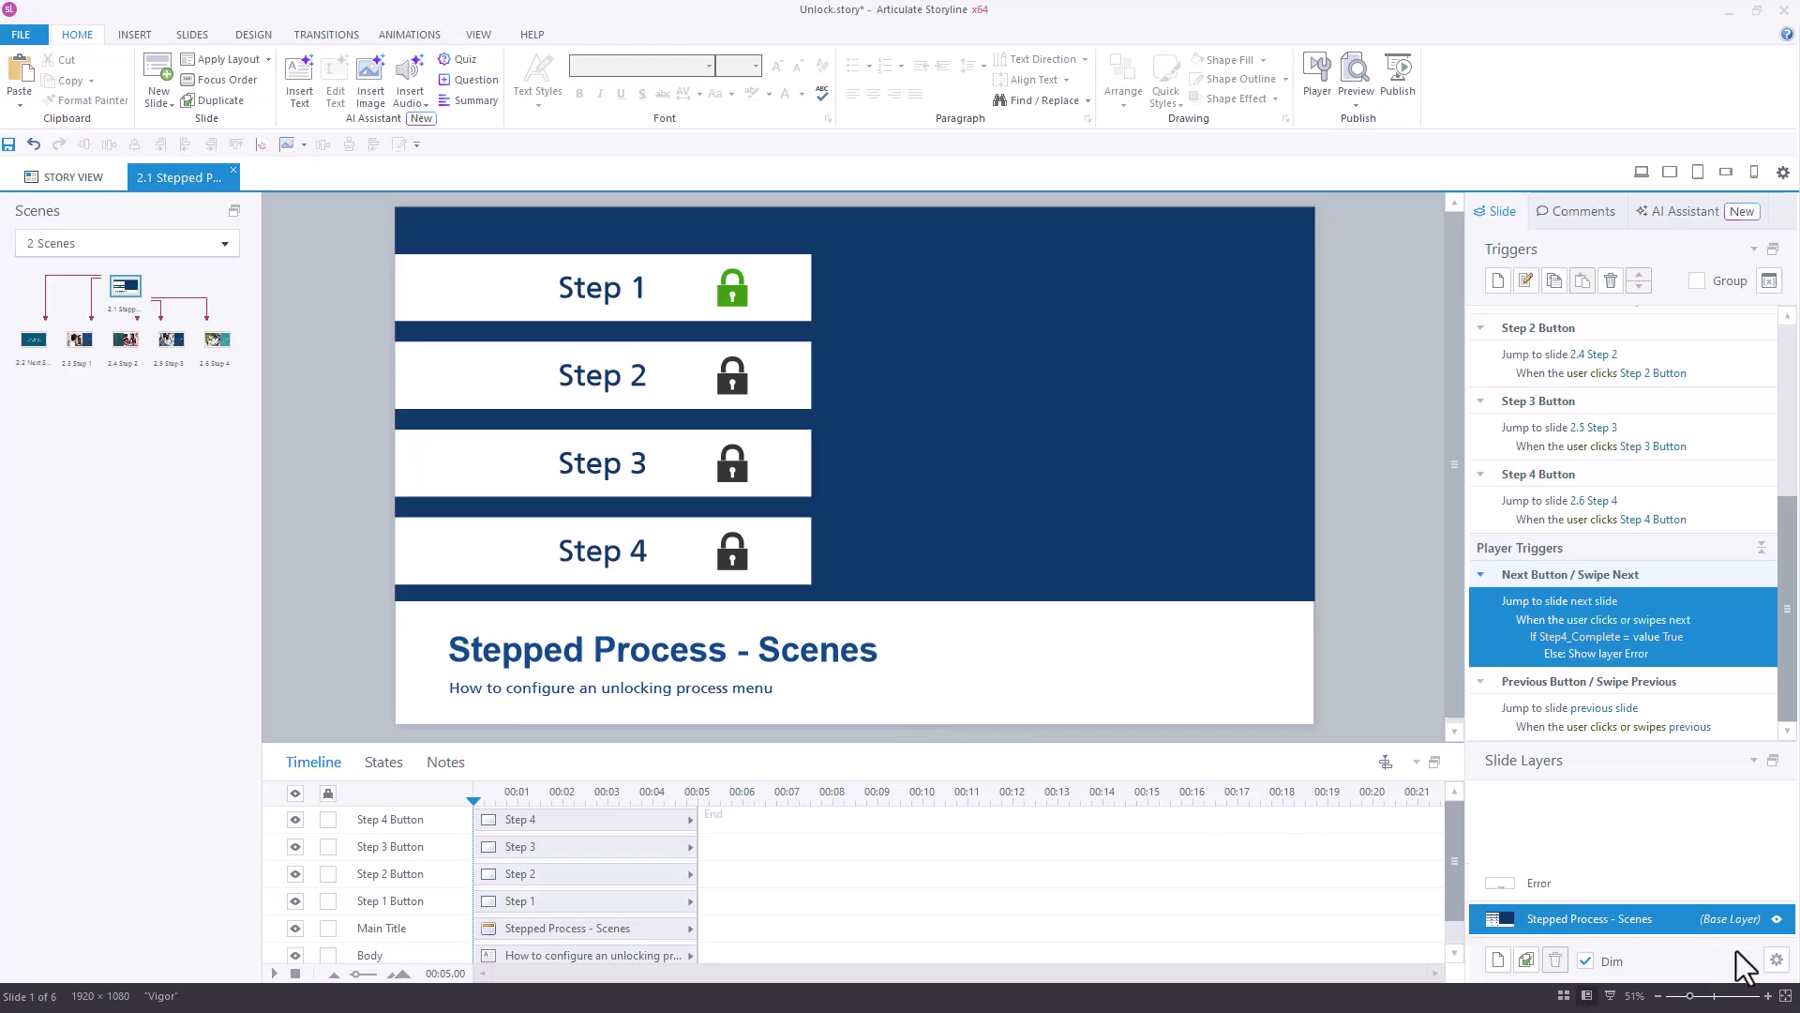
click(1775, 961)
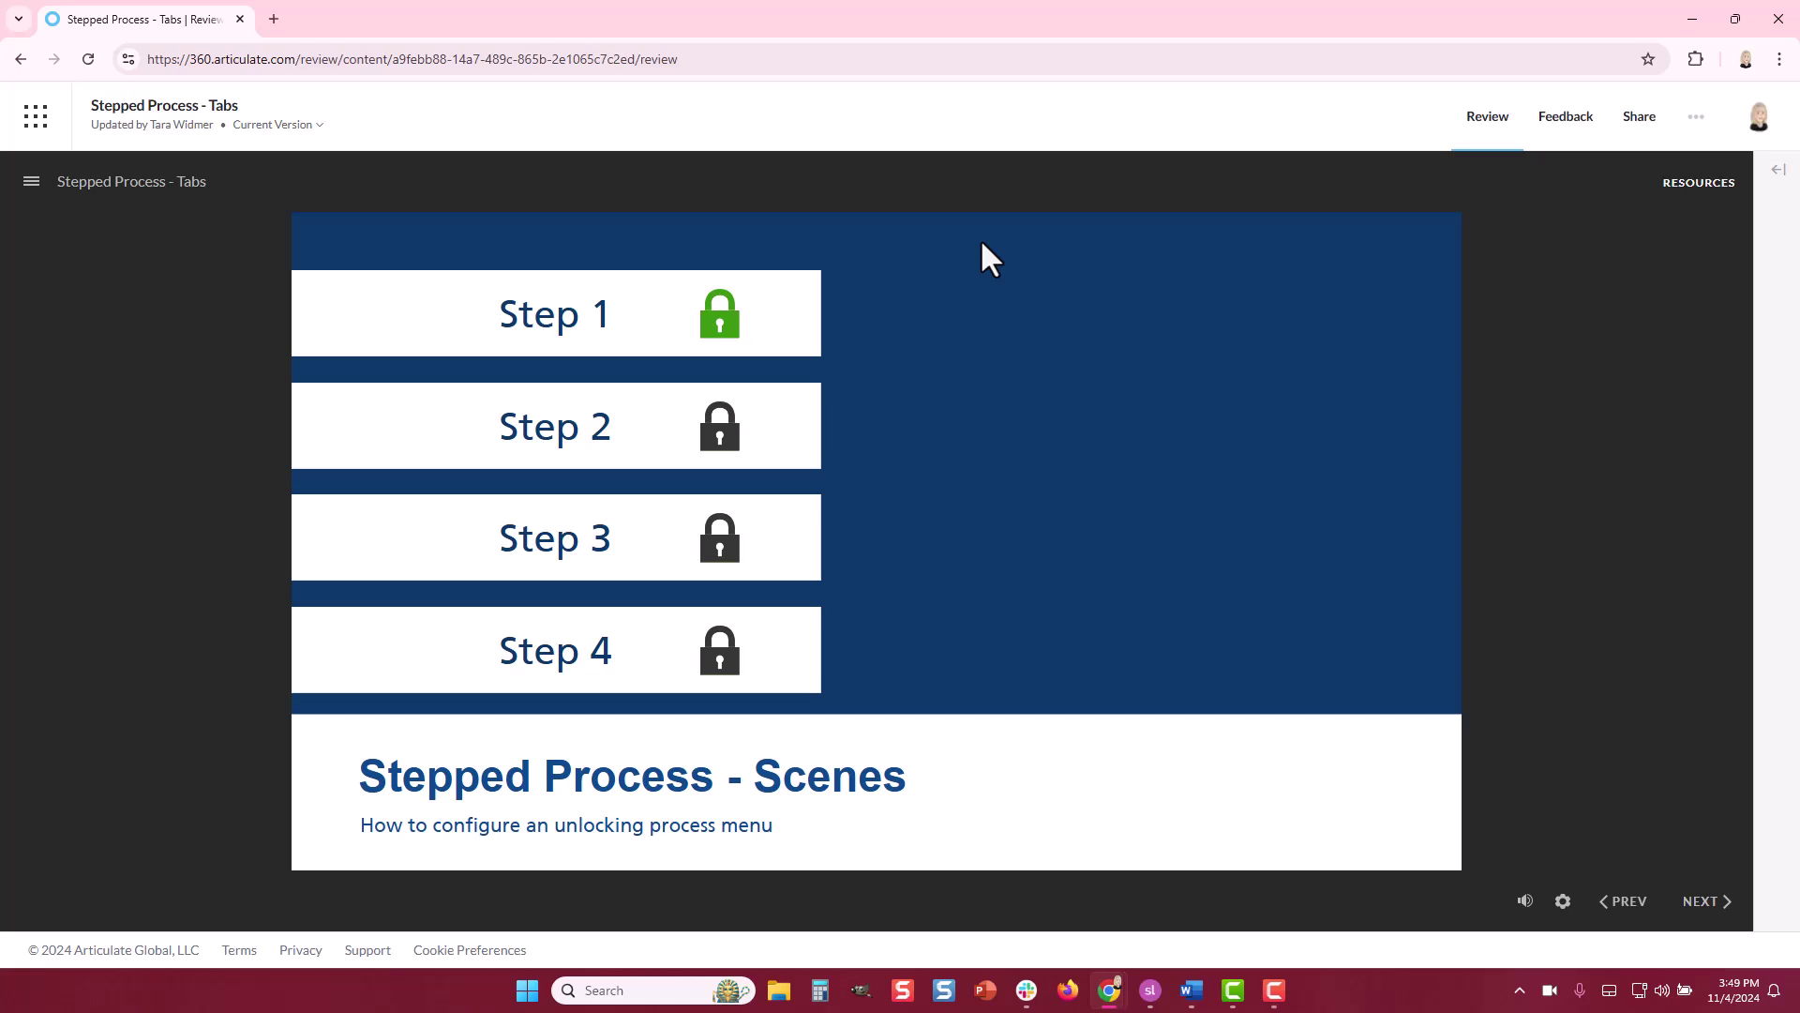
- View Step 1, return to the menu with NEXT, and open the newly unlocked Step 2
click(761, 297)
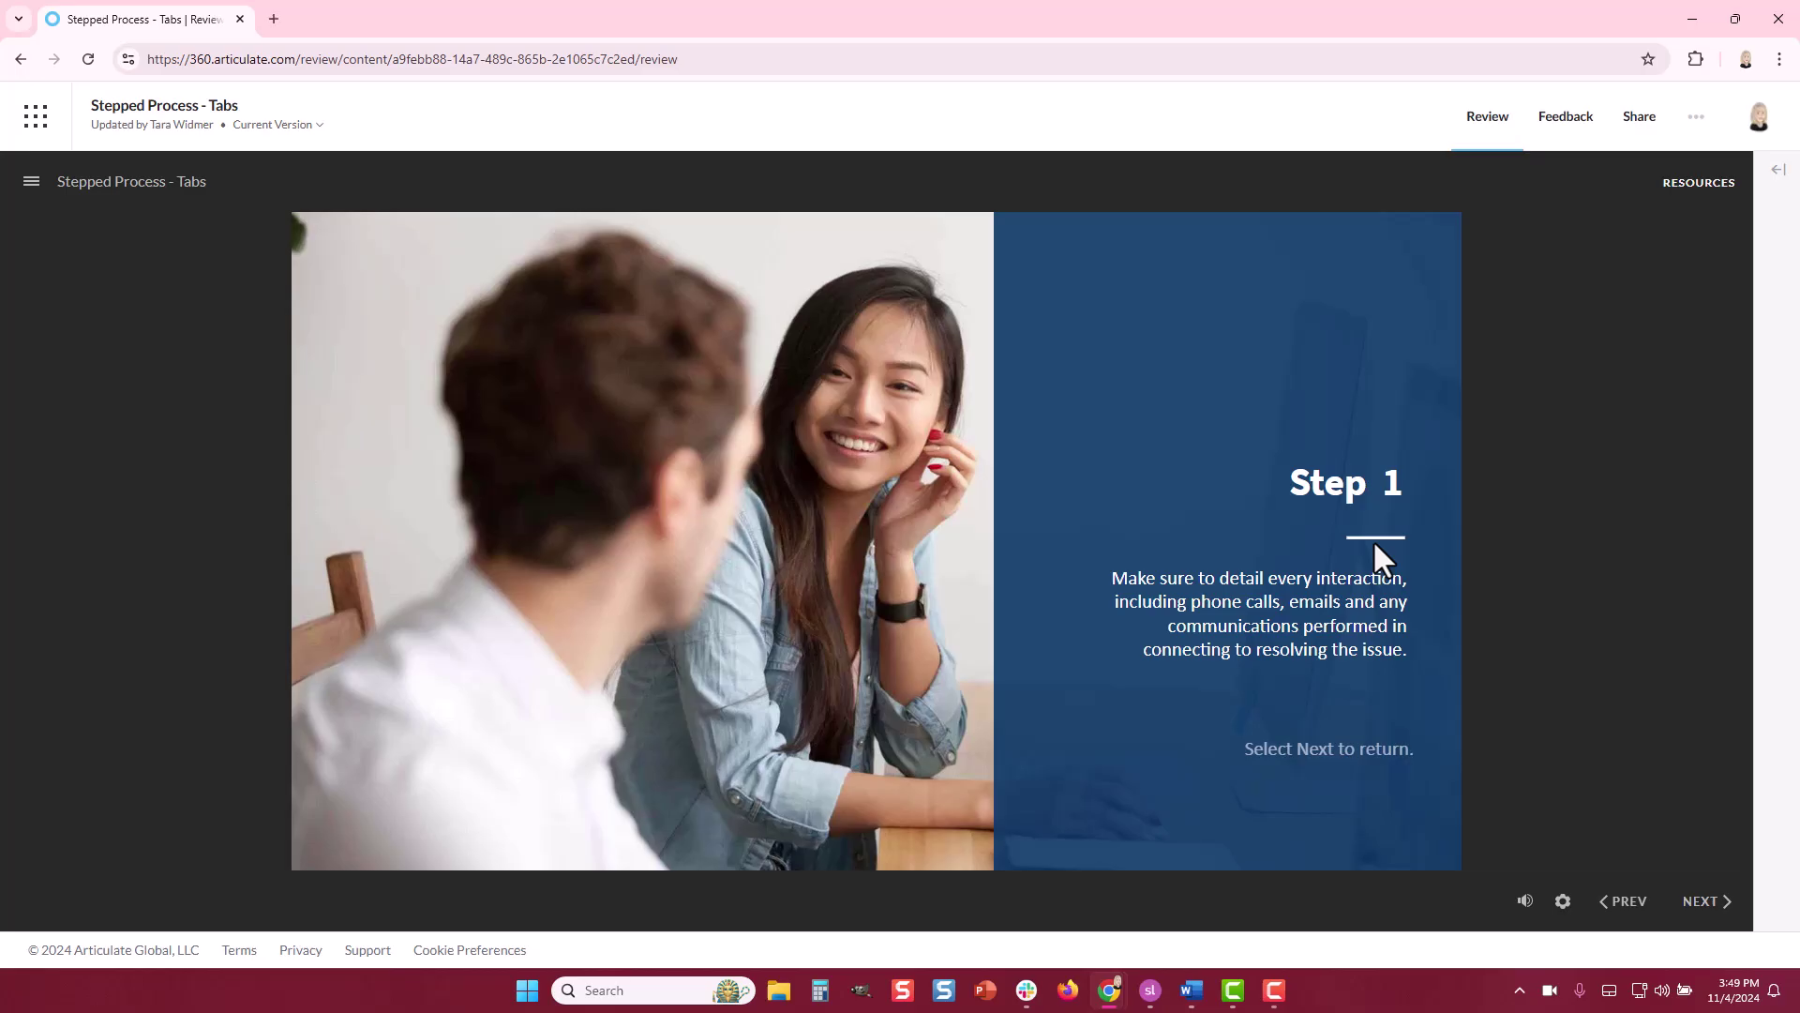
click(1720, 911)
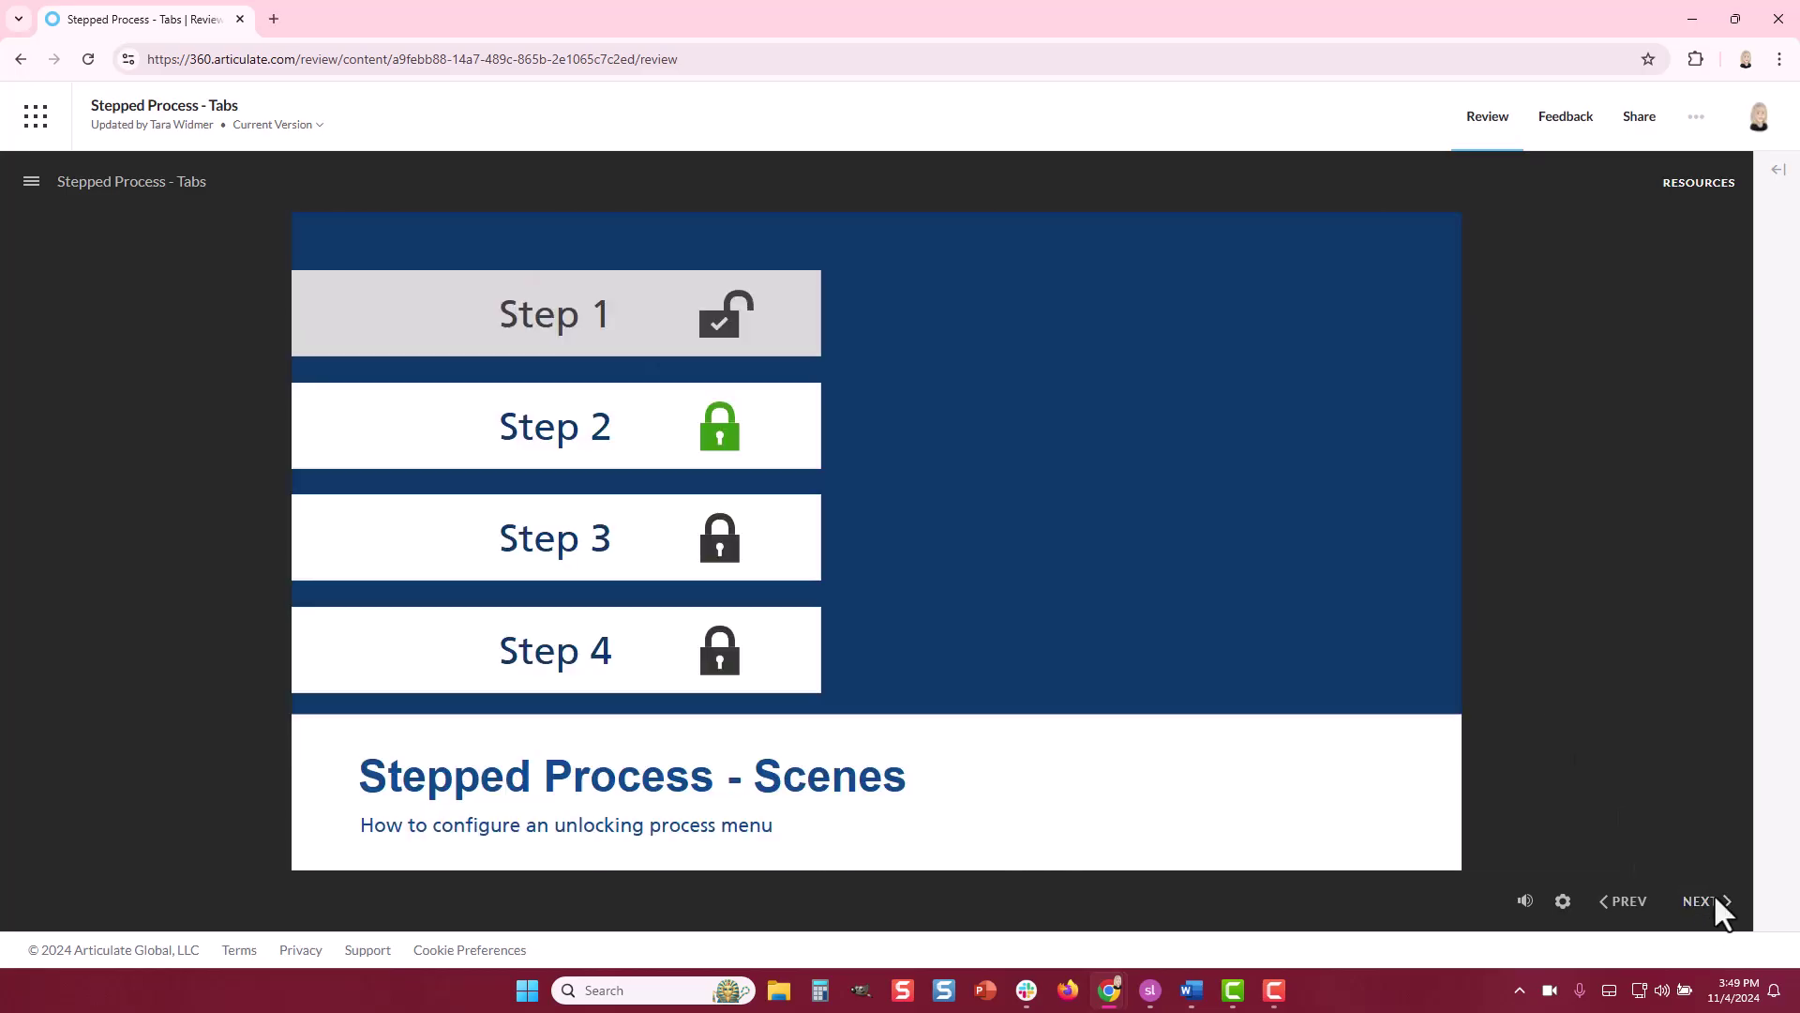
click(772, 412)
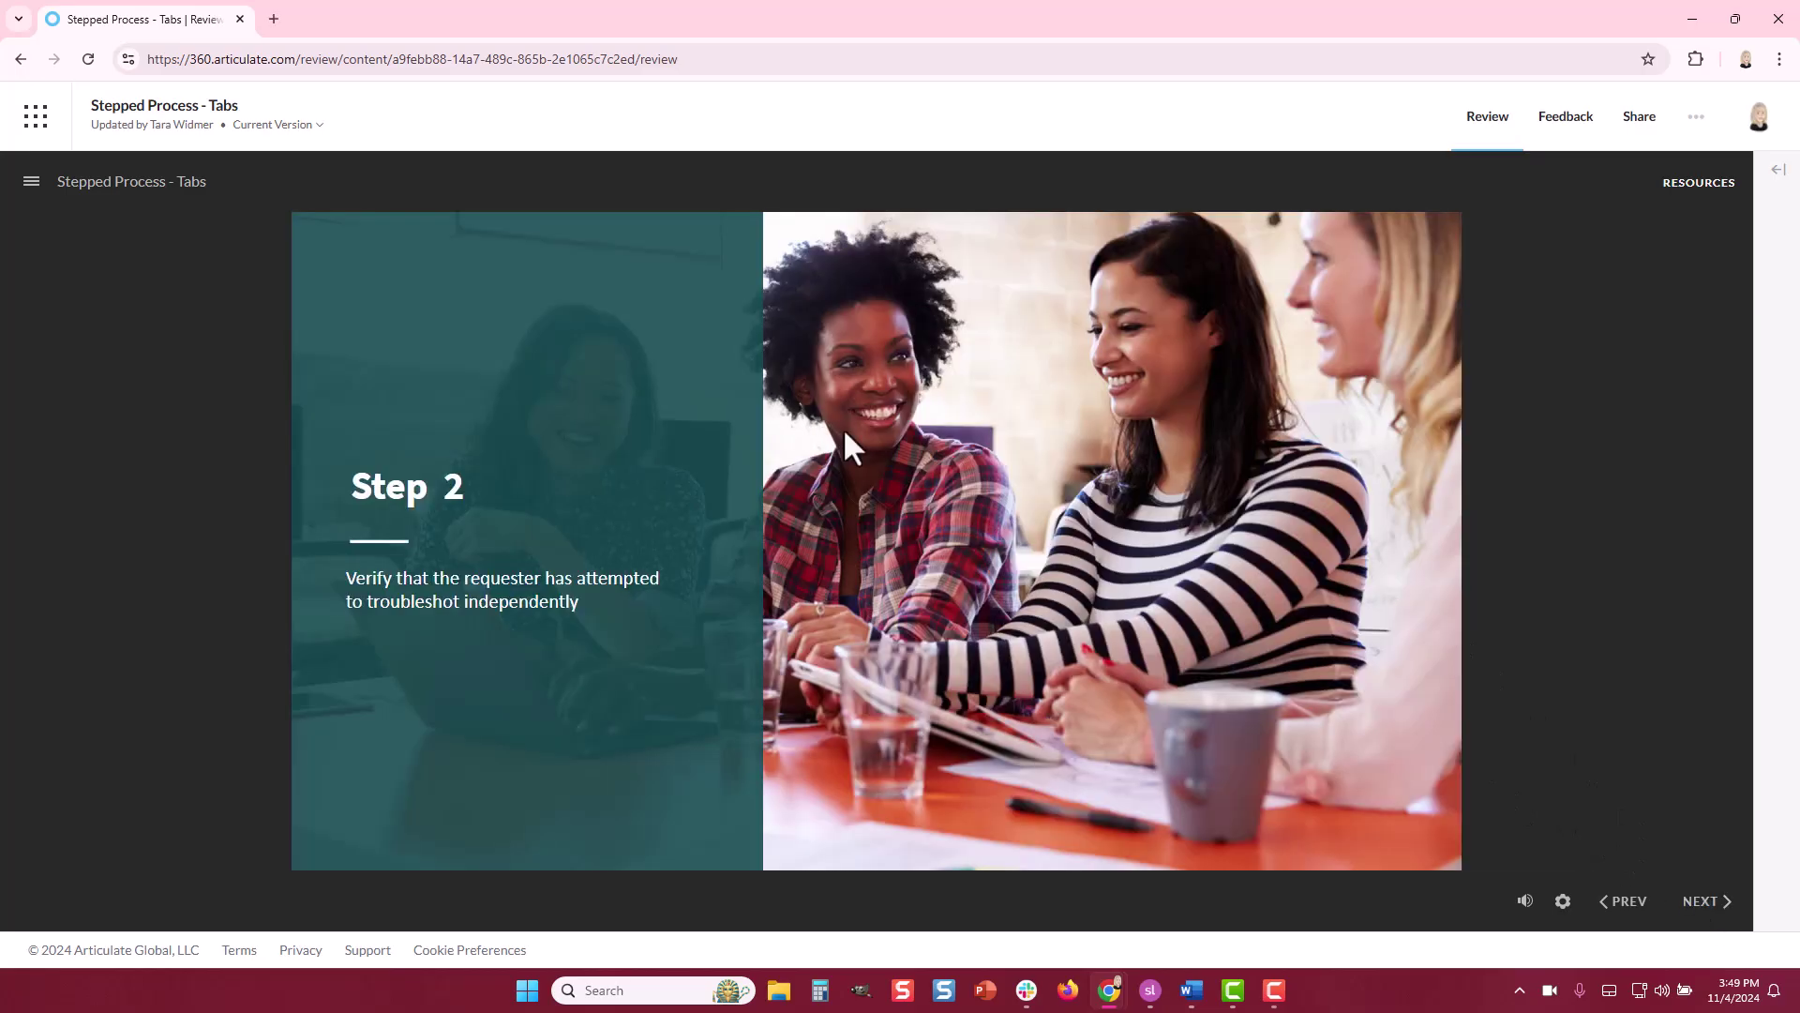